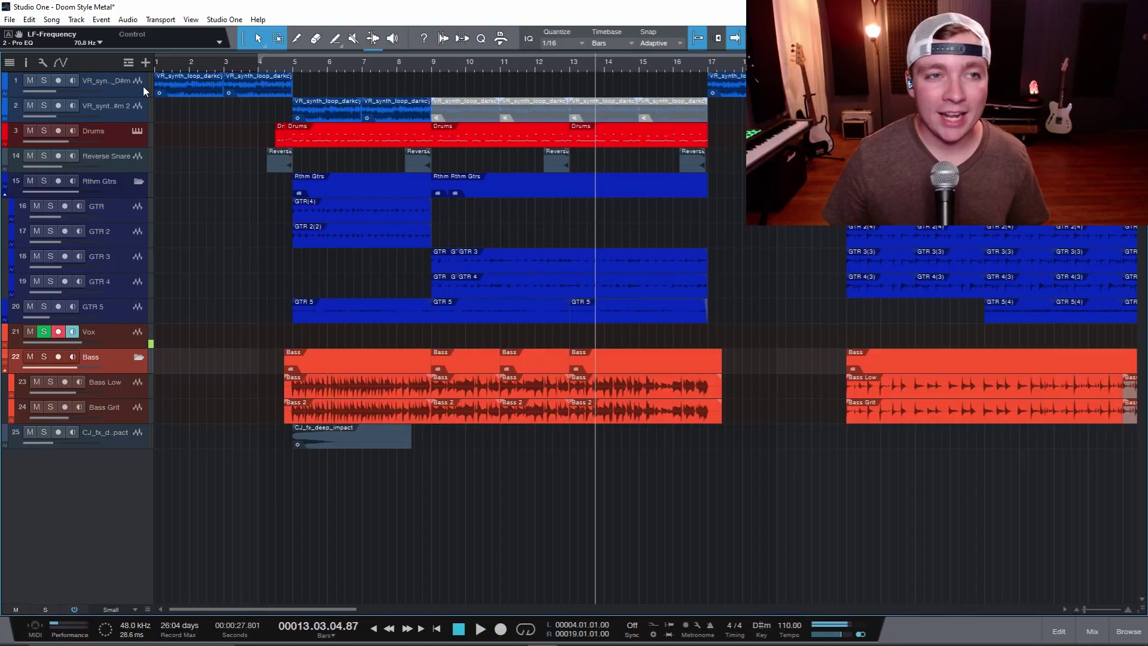
Add the Chords global track above the arrangement tracks
click(129, 62)
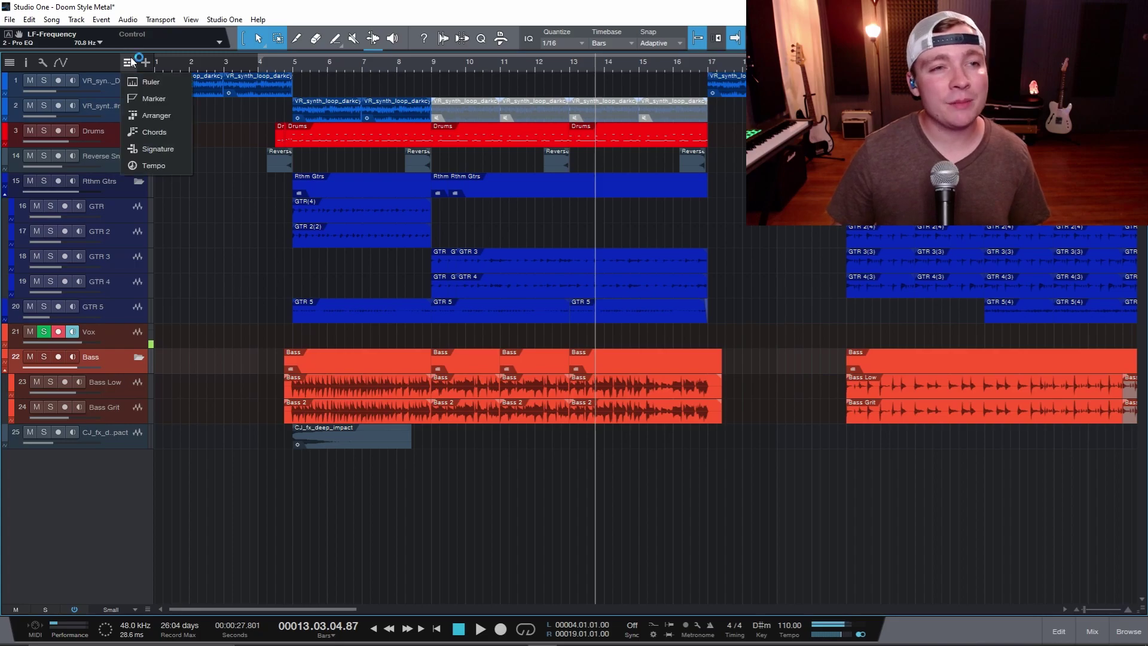
click(159, 132)
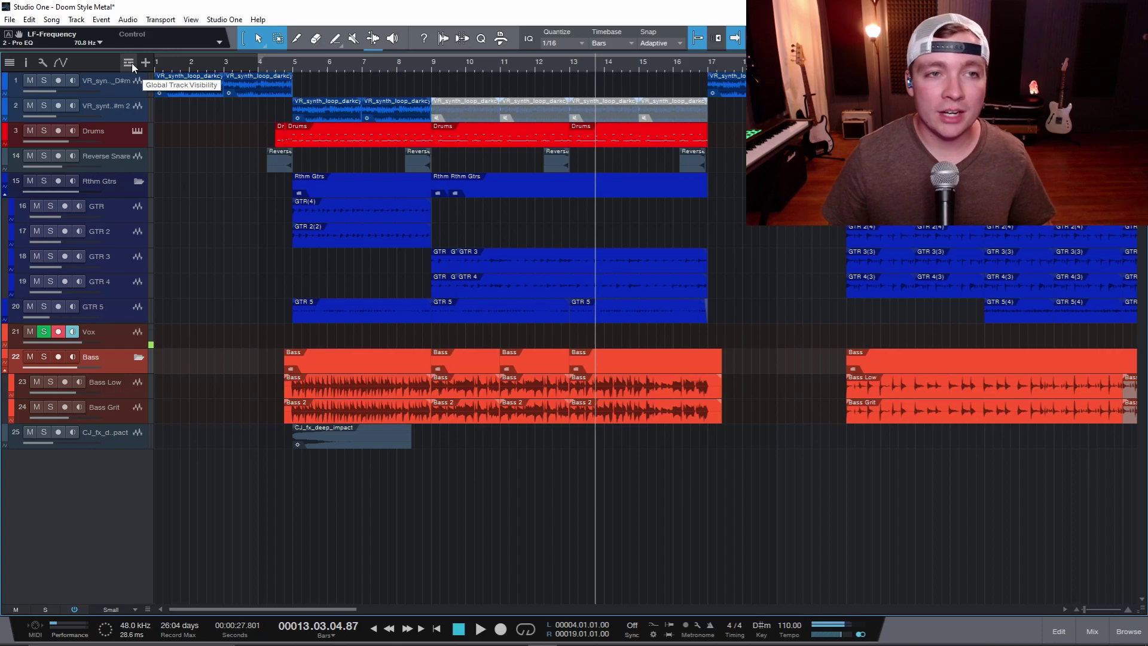
click(131, 63)
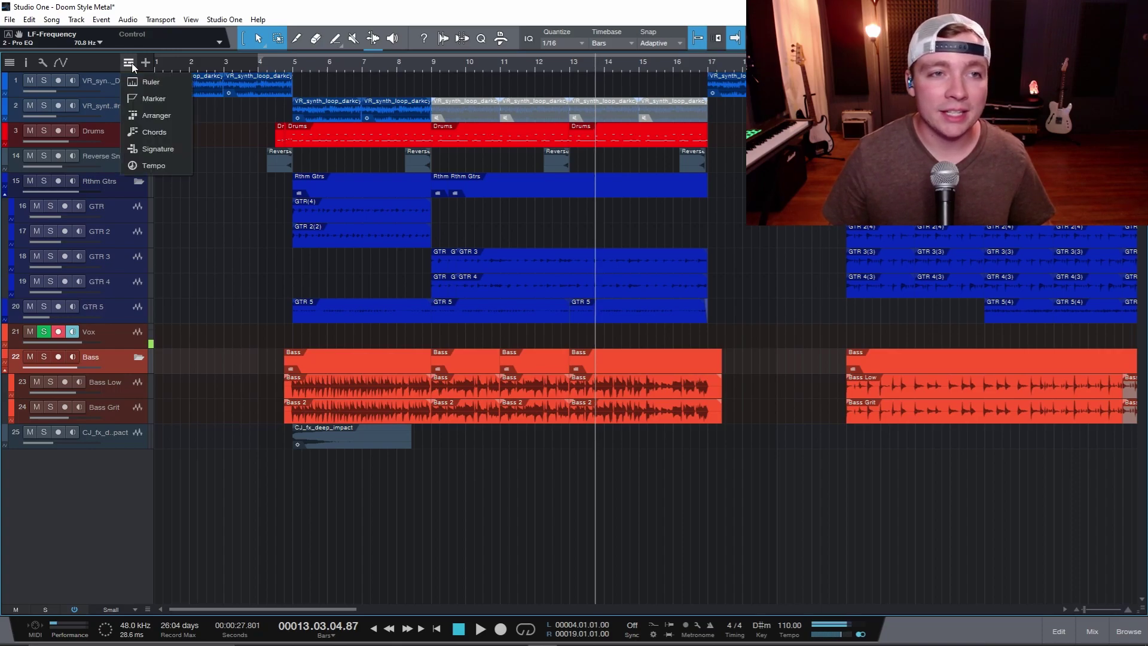
click(159, 132)
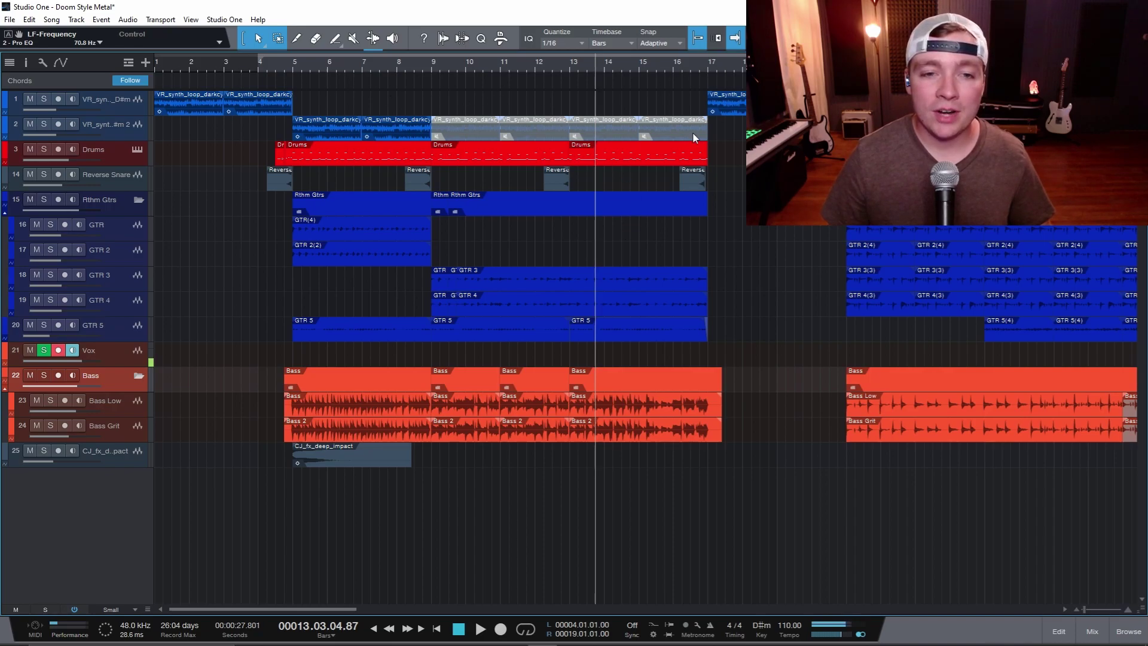
Create a chord event in the Chords lane and set it to Em on the chord wheel
double_click(438, 84)
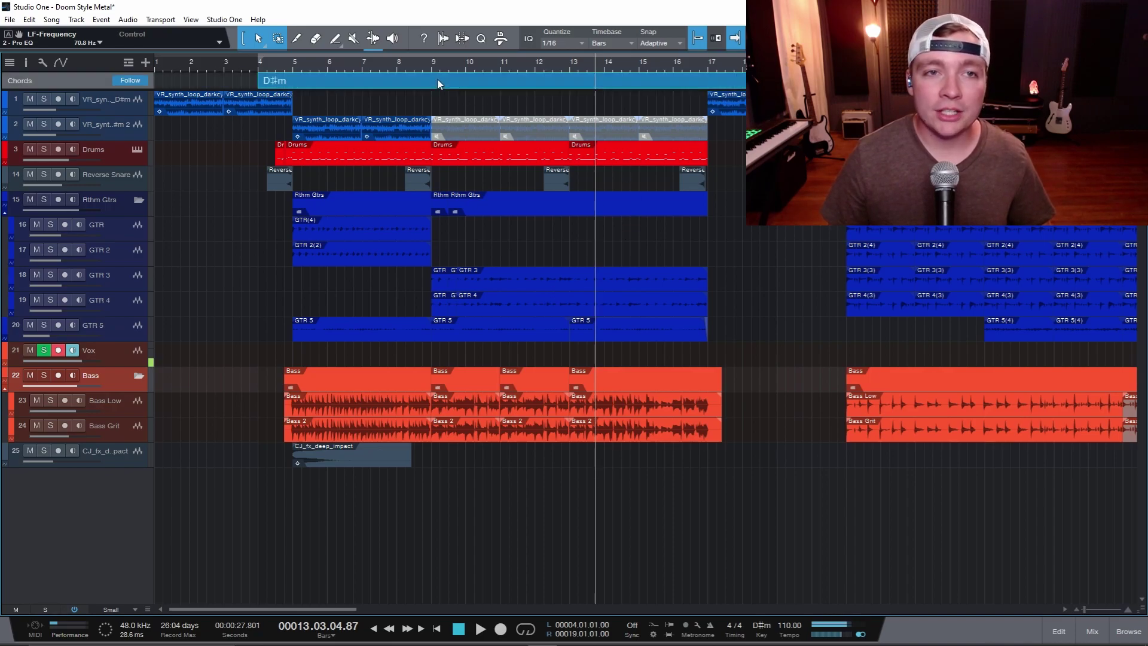
click(272, 79)
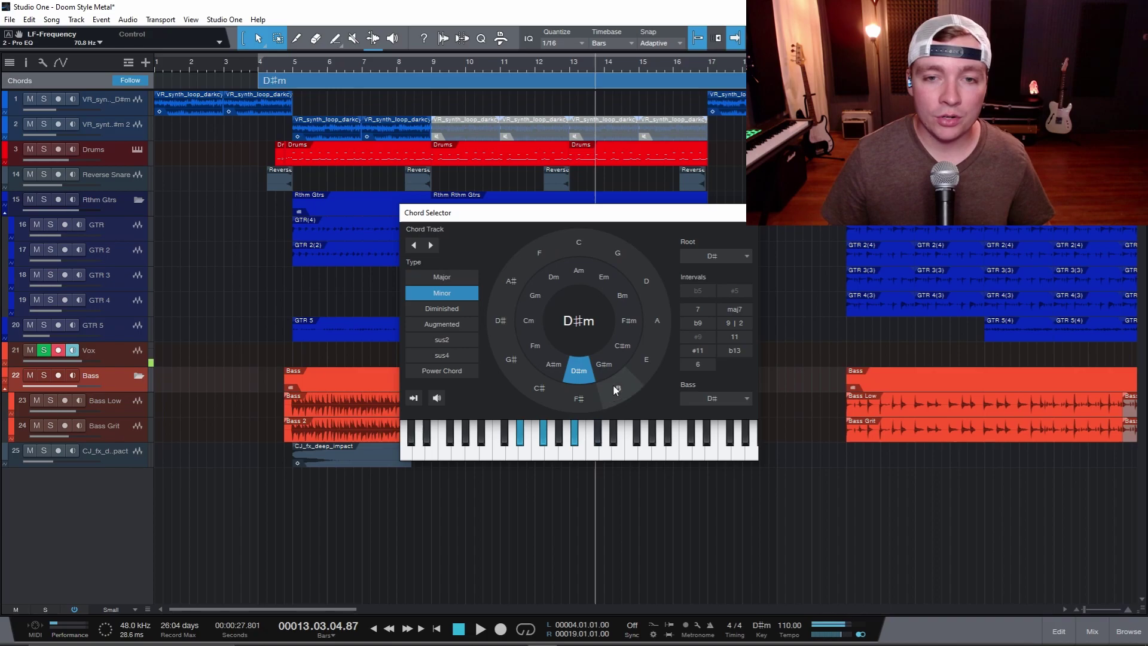
click(607, 366)
click(630, 320)
click(604, 277)
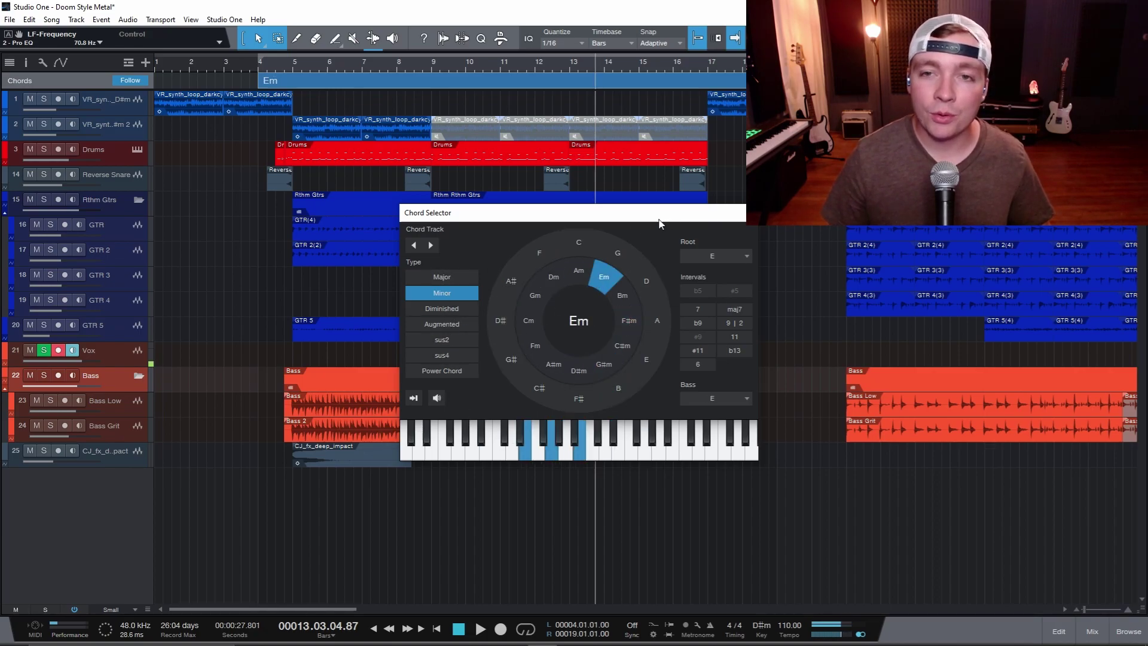
click(597, 127)
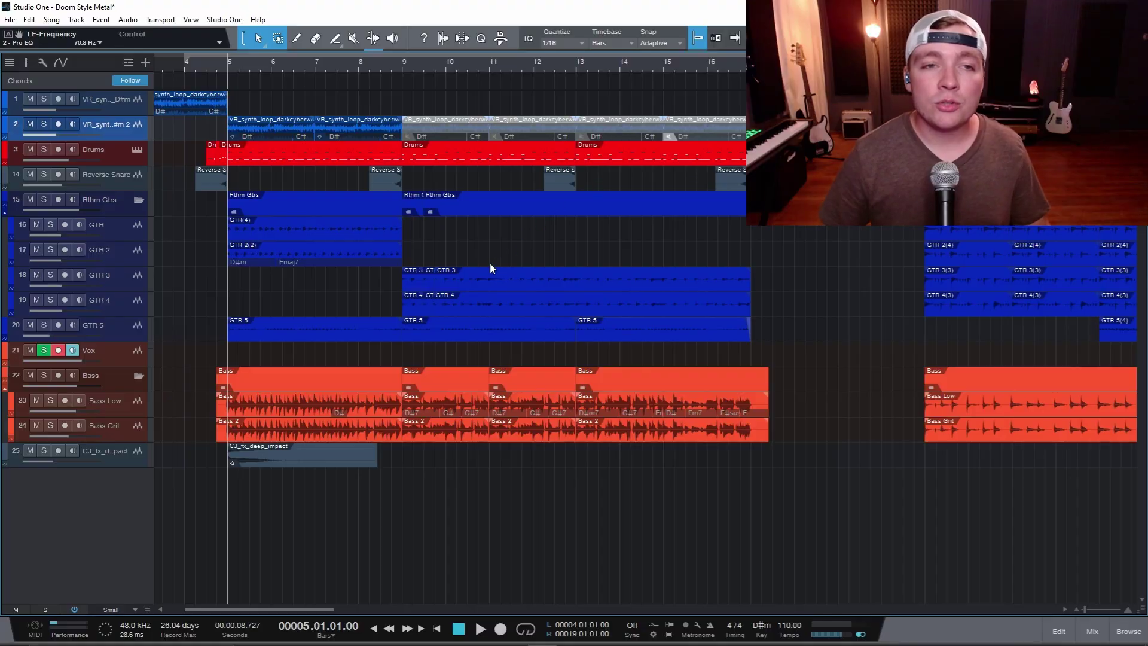
Solo and audition the second synth loop track, then unsolo it
click(38, 126)
key(space)
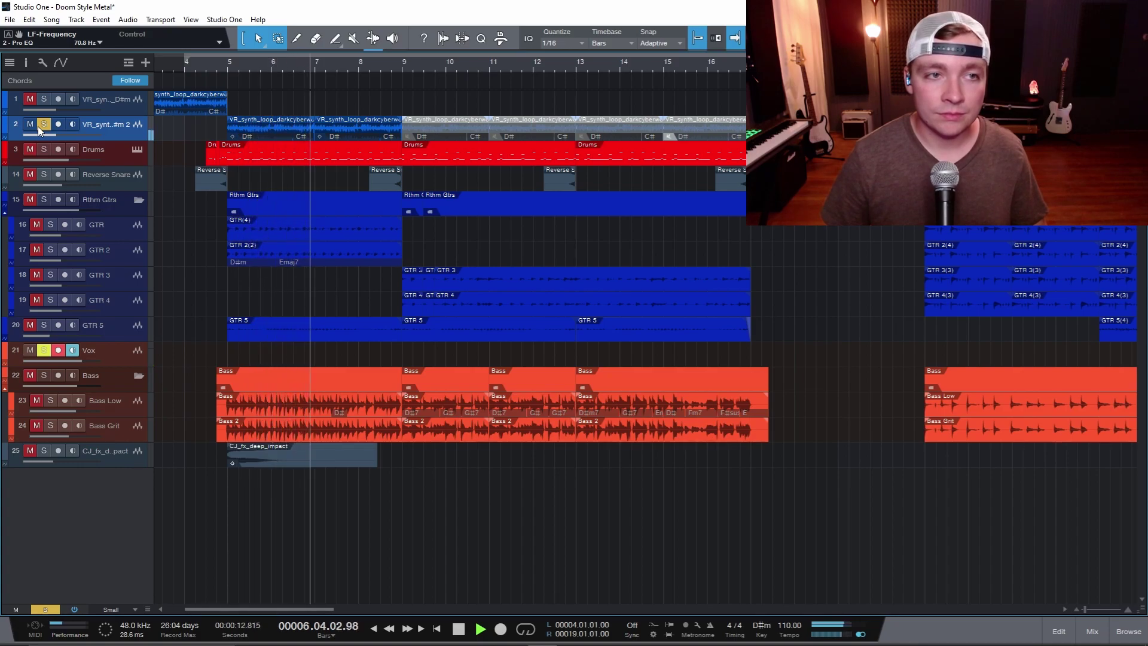
click(40, 126)
key(space)
Drag the bar 5–9 synth loop events onto the Chords track to extract D♯ and C♯ chords
click(305, 135)
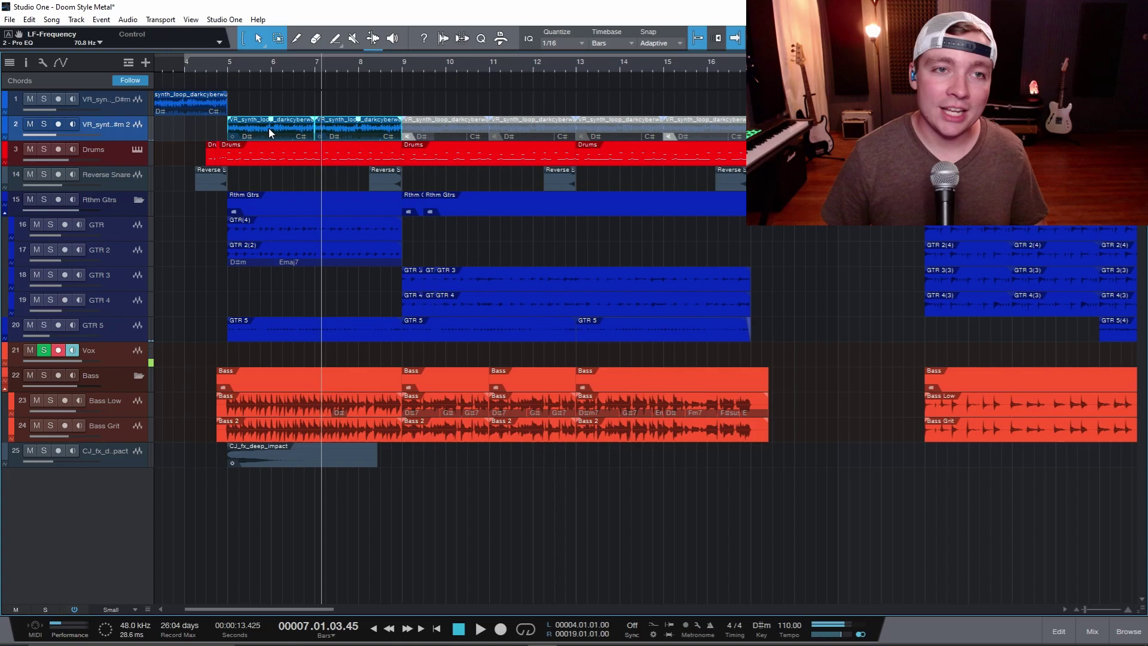
drag(268, 128, 271, 76)
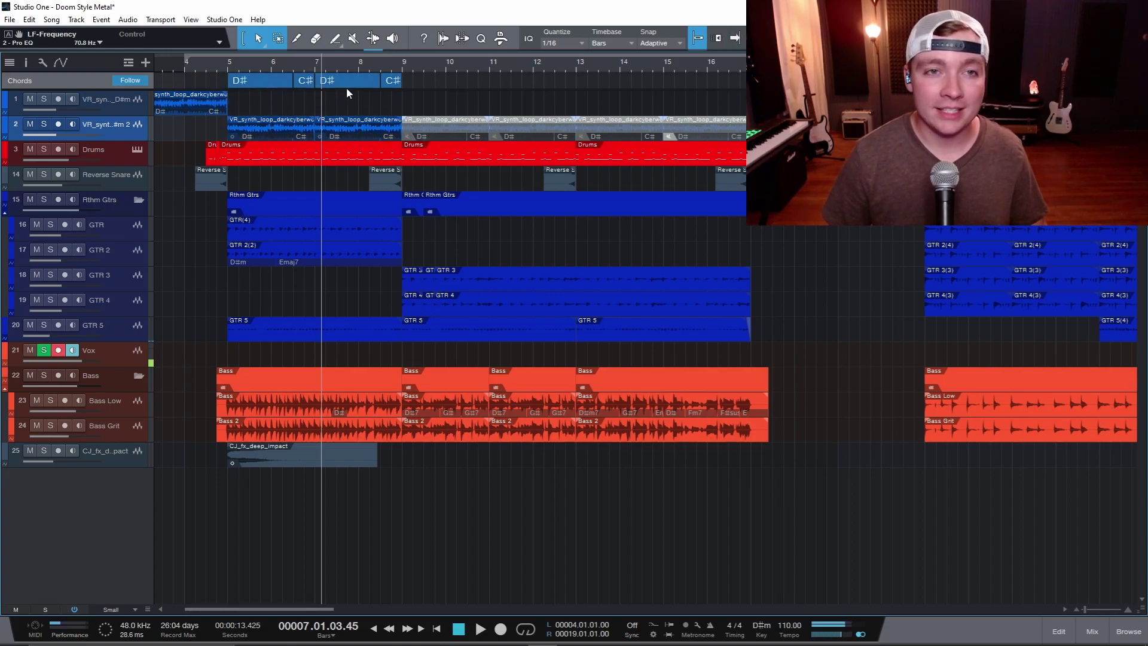
key(e)
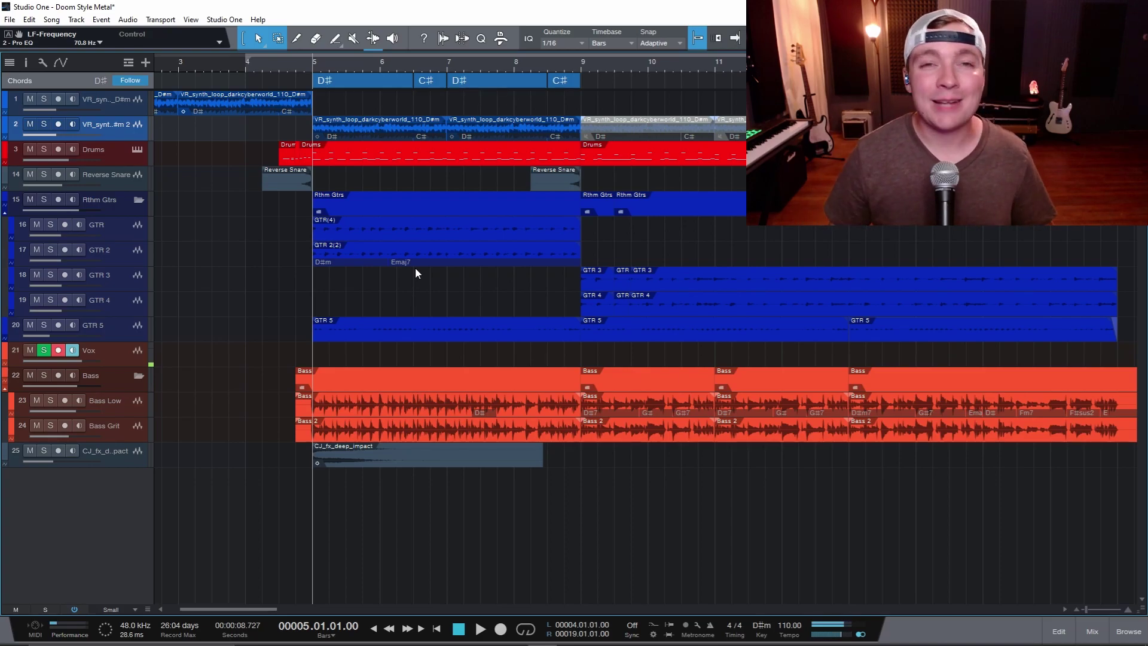
Add Serum_x64 from the instrument browser as a new instrument track
key(F5)
drag(976, 499, 123, 501)
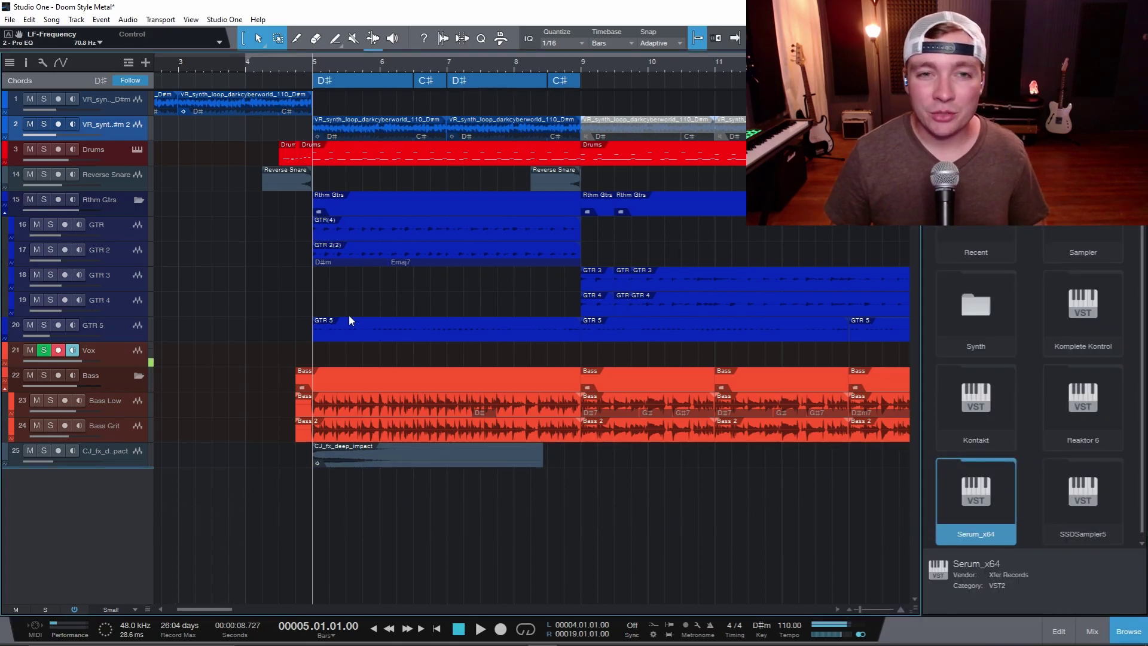
key(F5)
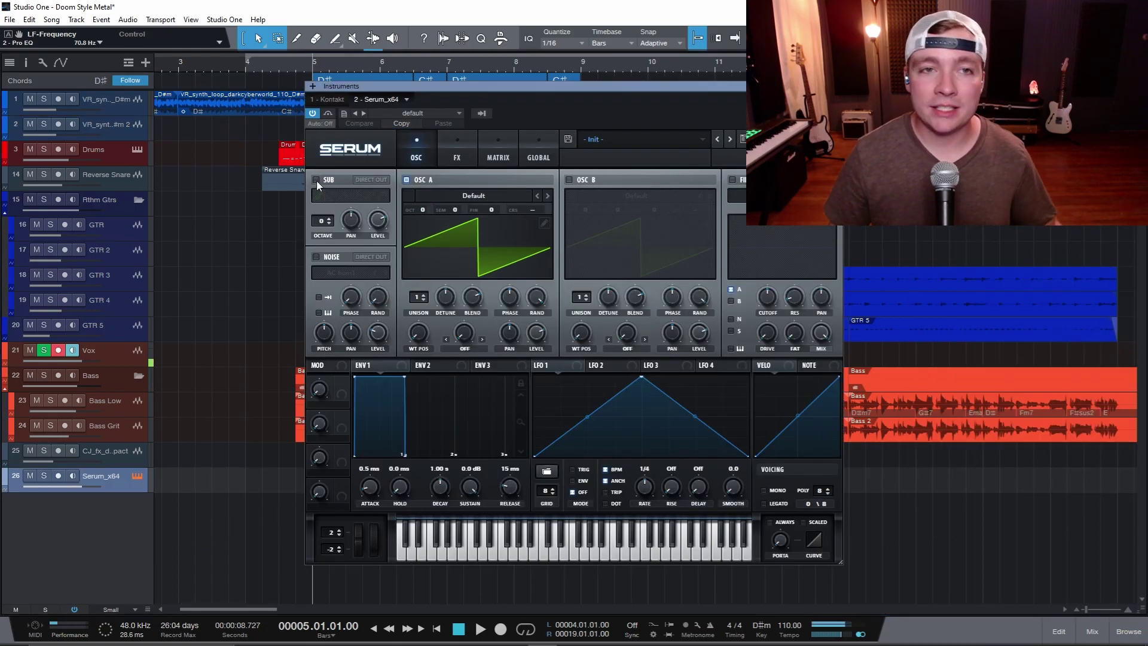
Load the Basic Shapes wavetable into oscillator A and set its position to a sine shape
click(547, 196)
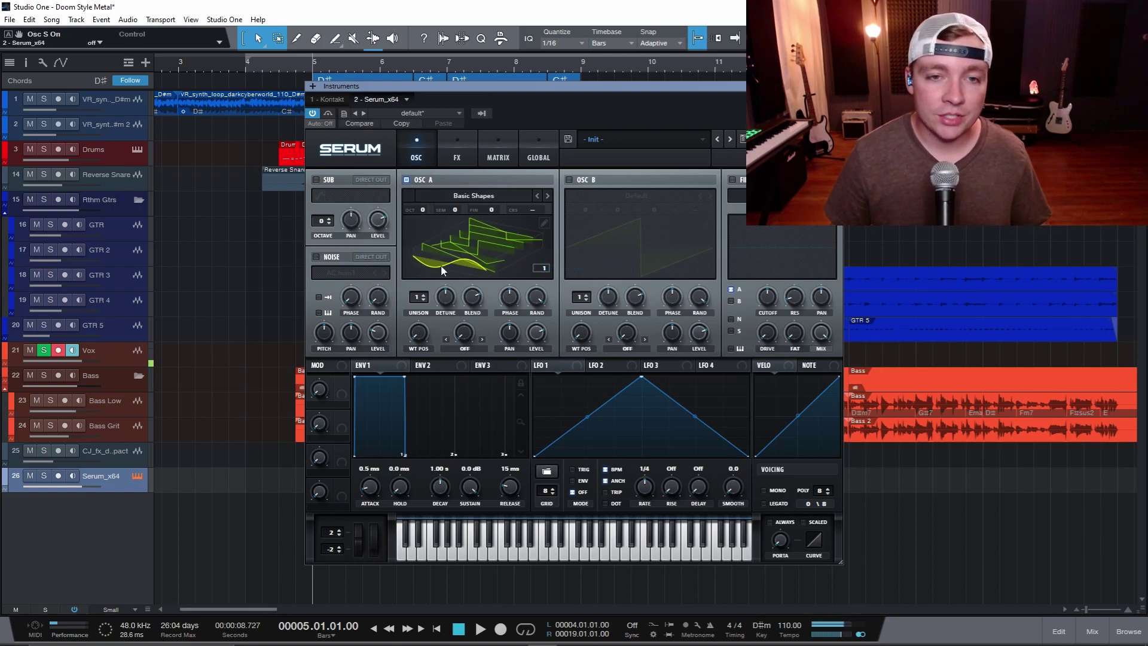
mouse_move(418, 328)
mouse_down()
mouse_move(424, 306)
mouse_move(421, 325)
mouse_up()
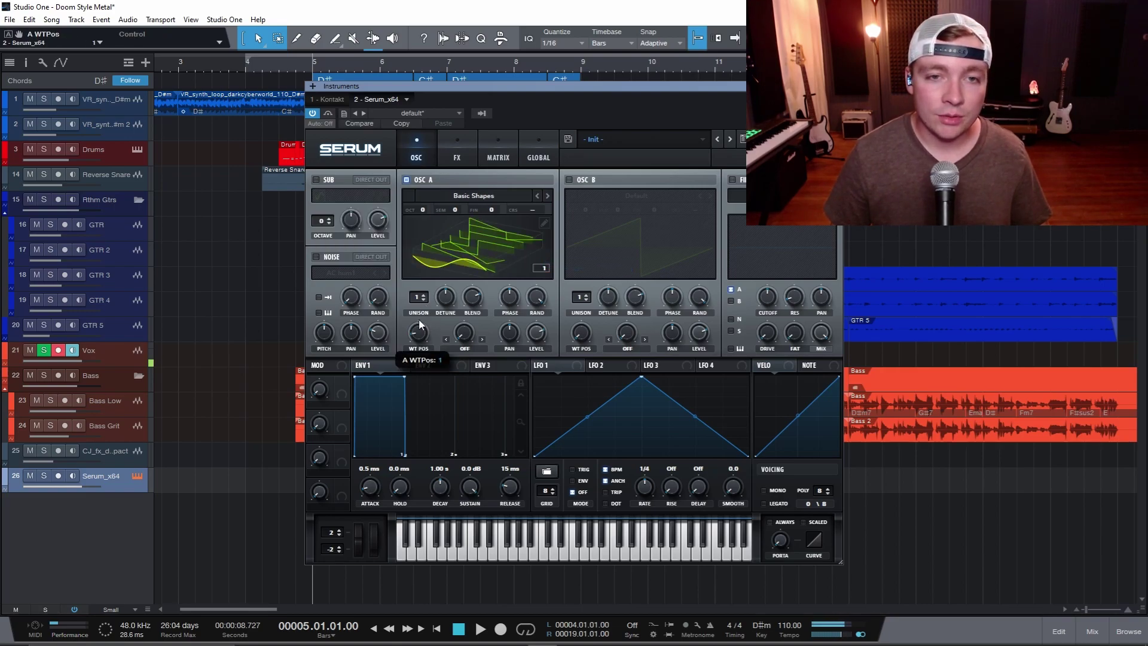
click(495, 264)
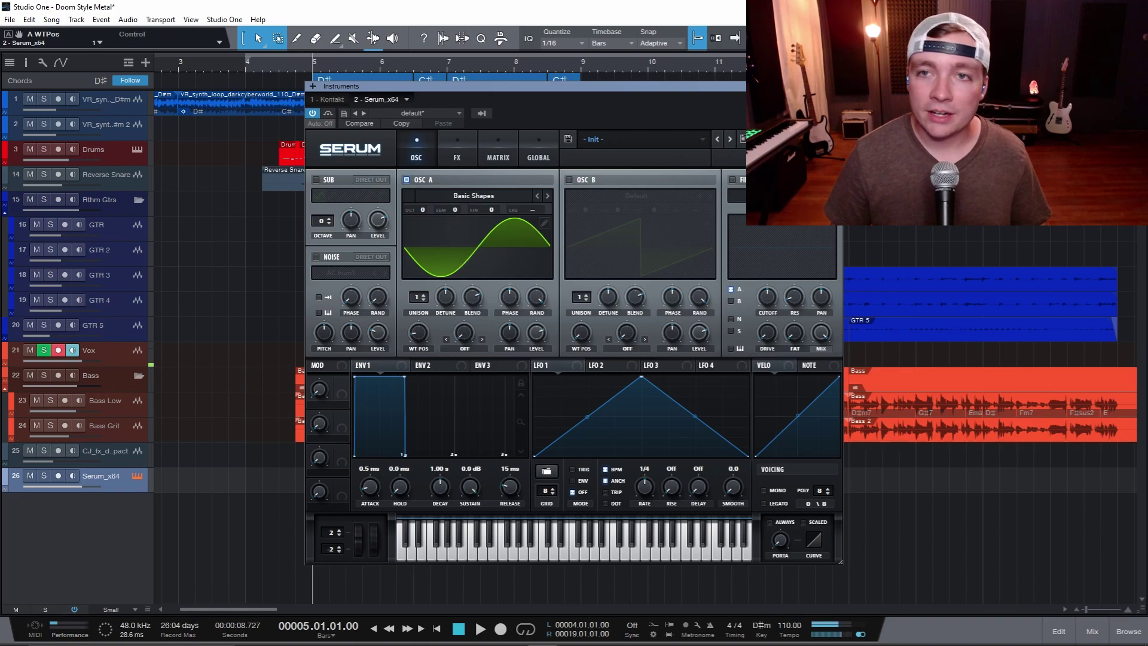
key(ctrl+w)
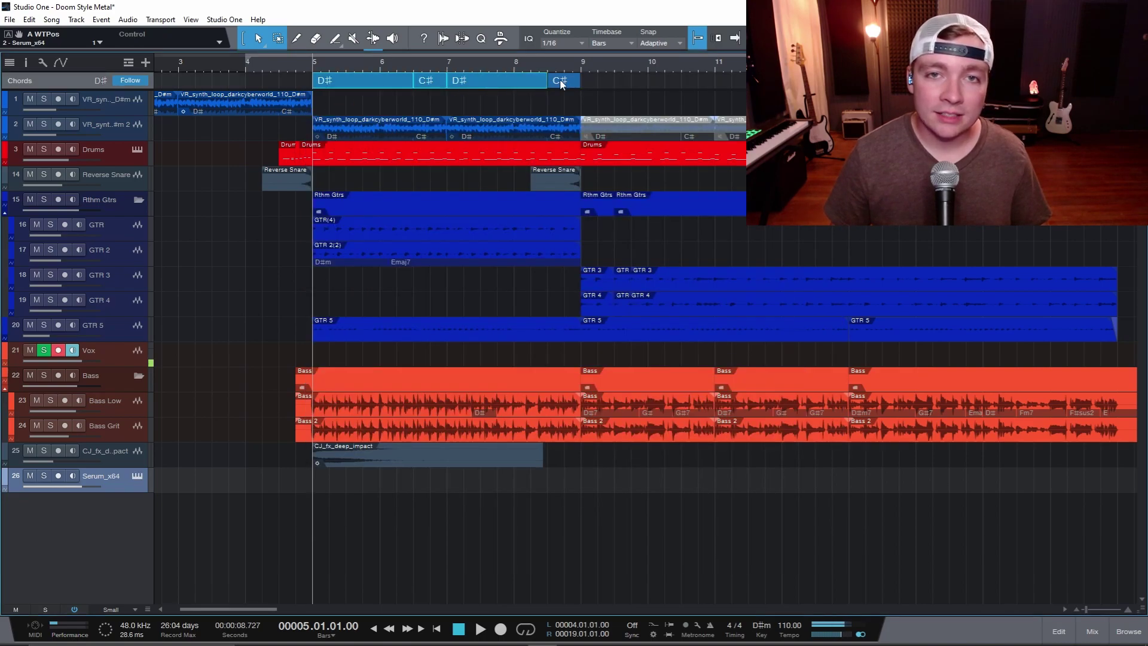
Copy the chord-track chords onto the Serum_x64 track, solo it and audition from bar 5
drag(378, 85, 361, 478)
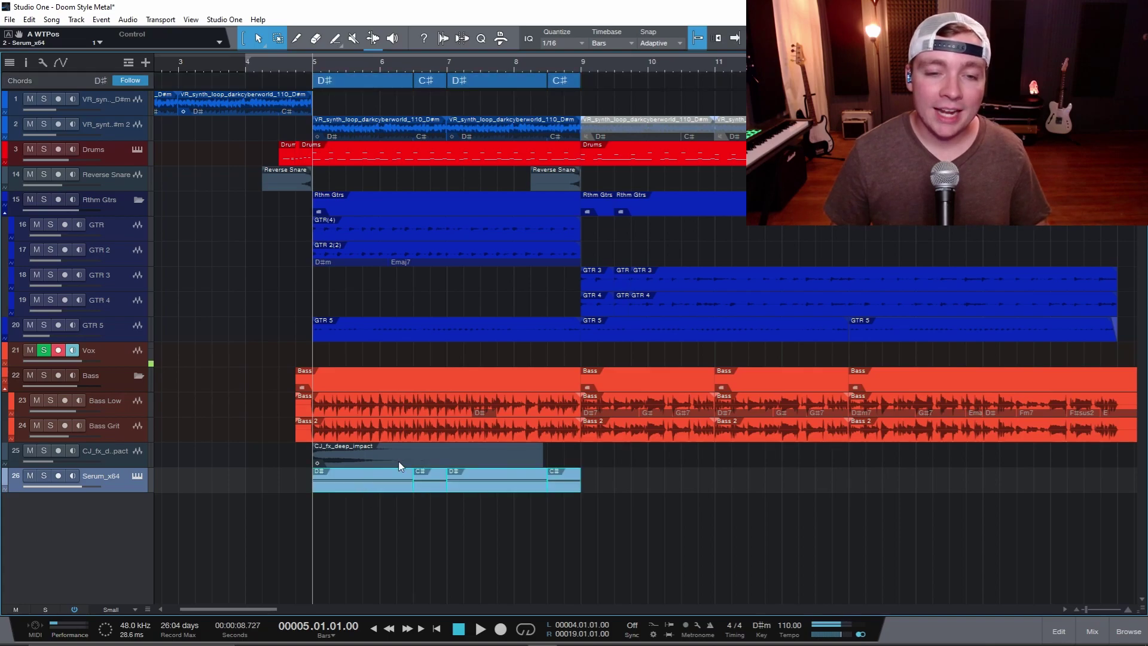
key(alt+e)
scroll(405, 424, down, 2)
key(s)
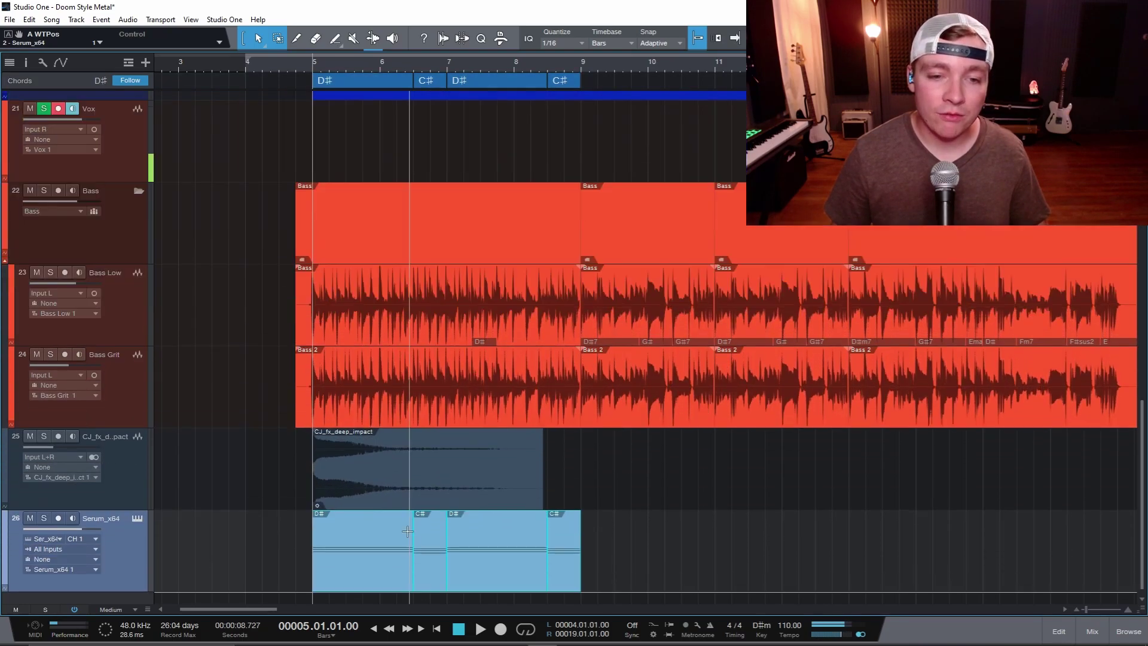
key(e)
key(space)
key(alt+e)
key(alt+e)
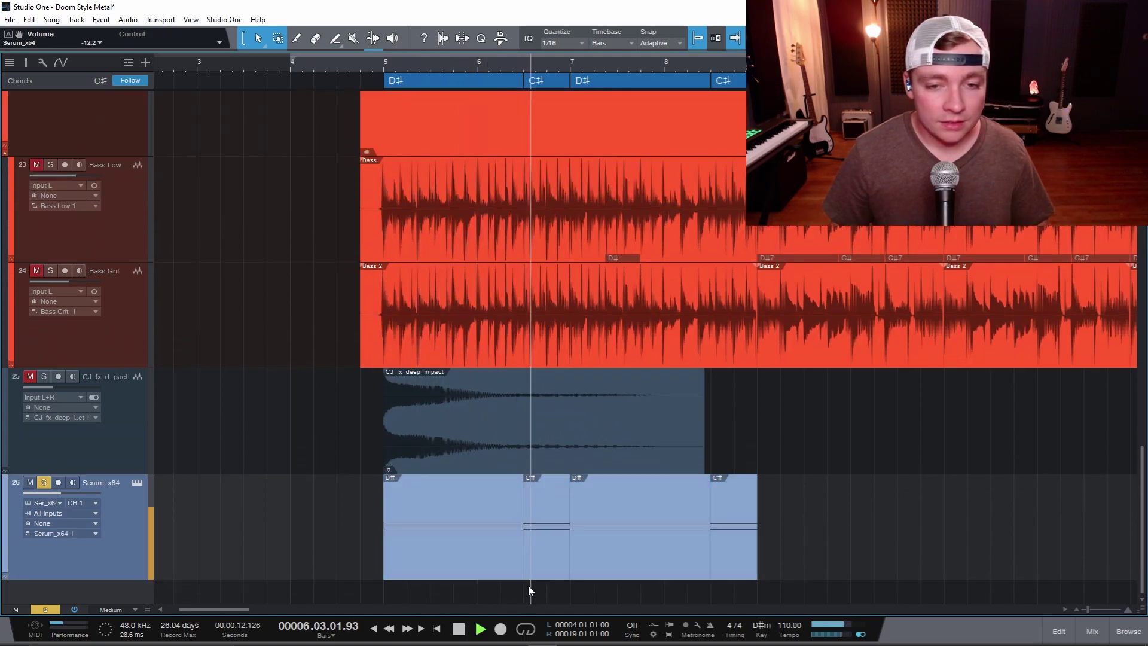
key(space)
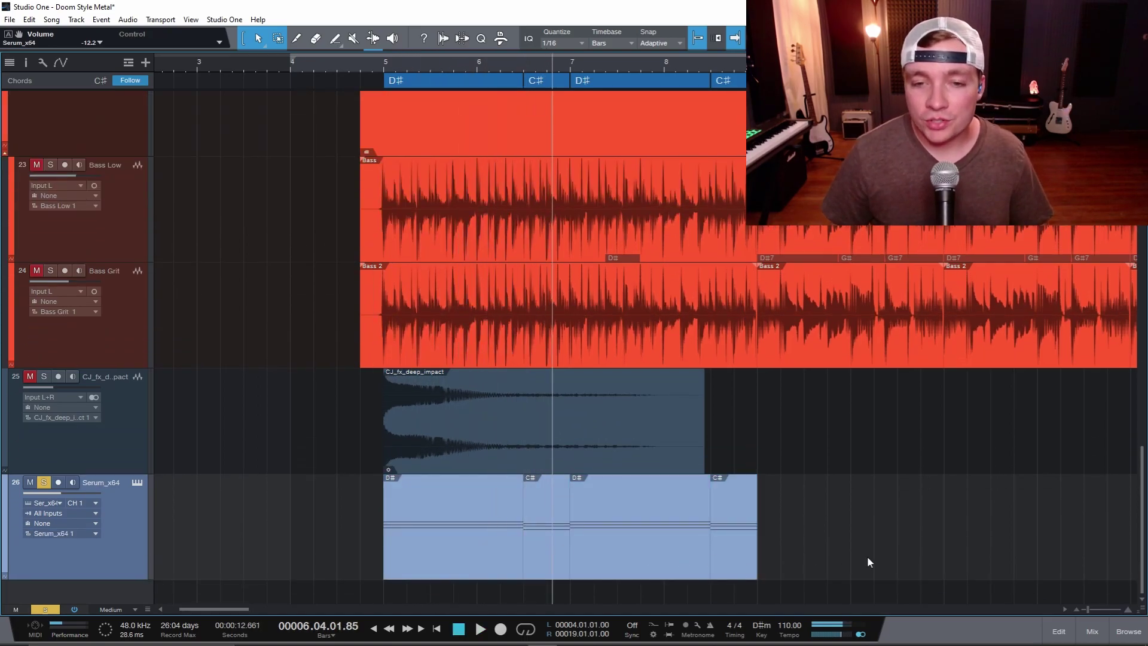
Delete the repeated second half of the Serum part and select its upper chord notes in the editor
click(622, 560)
key(Delete)
double_click(498, 550)
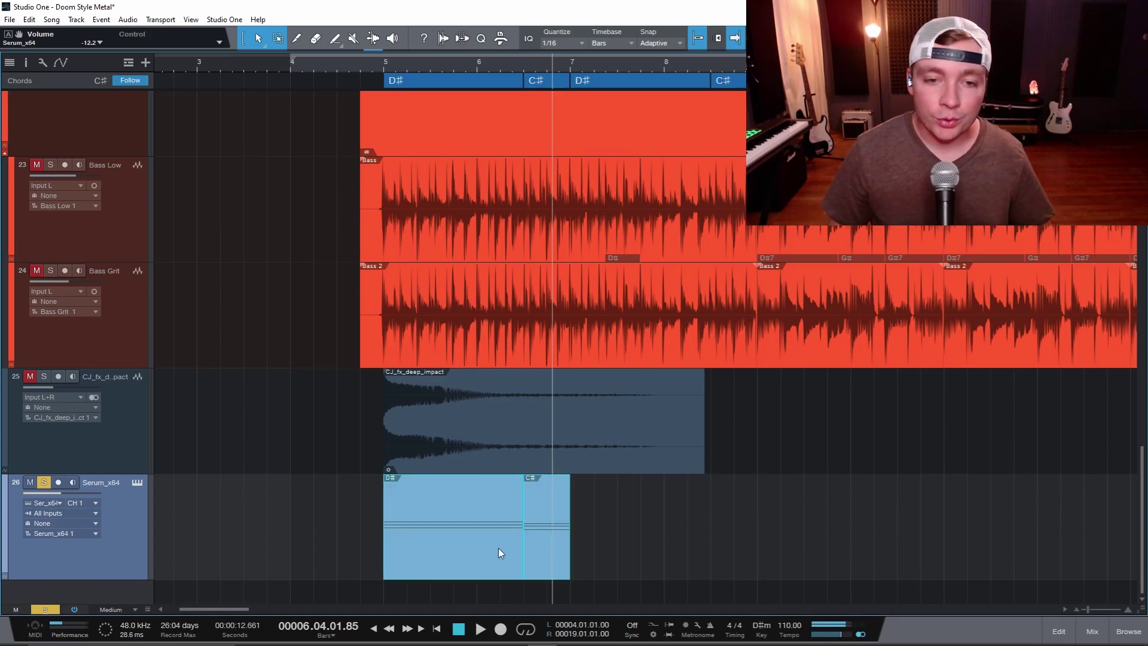
drag(560, 474, 280, 512)
Delete the upper chord notes, move the remaining notes down an octave, and audition from bar 5
key(Delete)
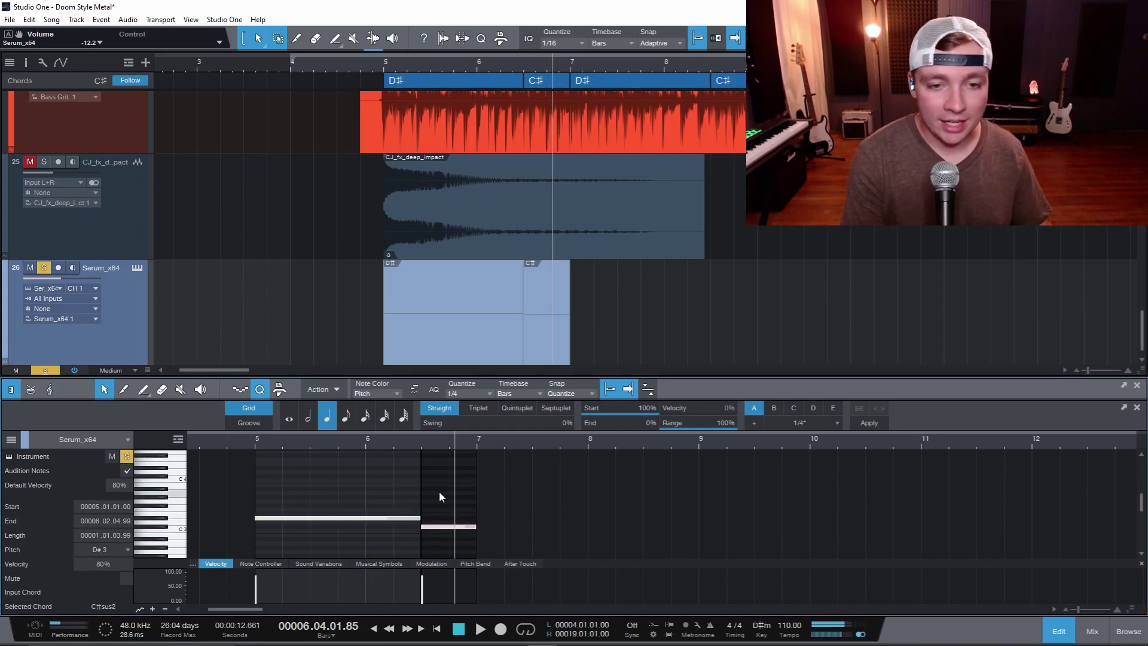
scroll(439, 496, up, 3)
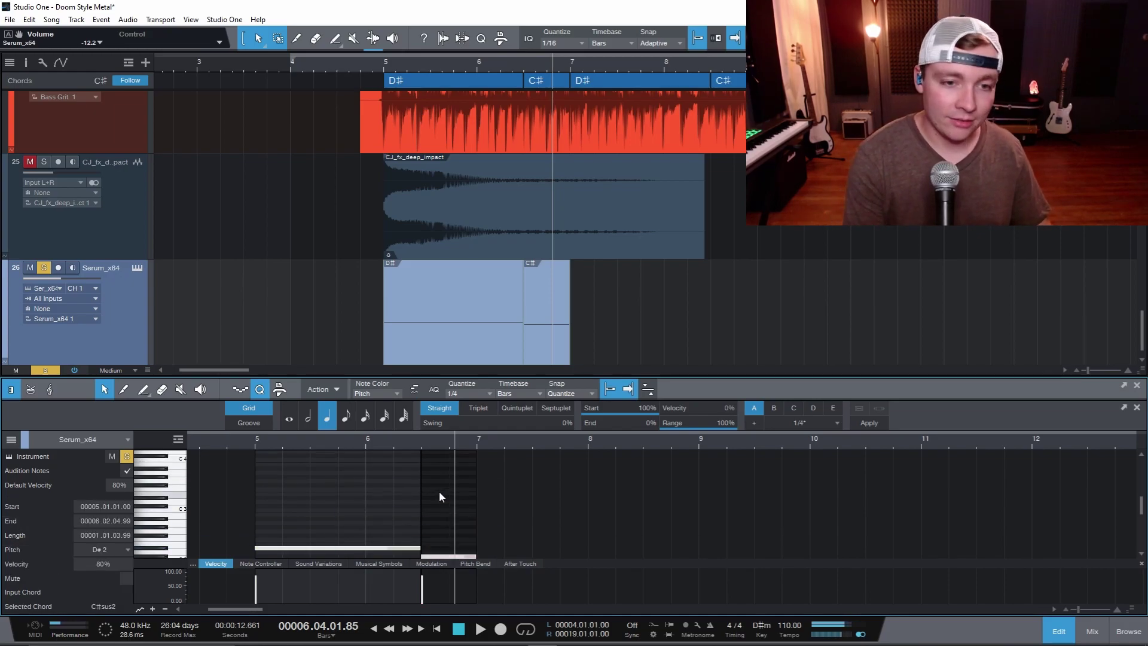
scroll(439, 497, down, 5)
key(shift+Down)
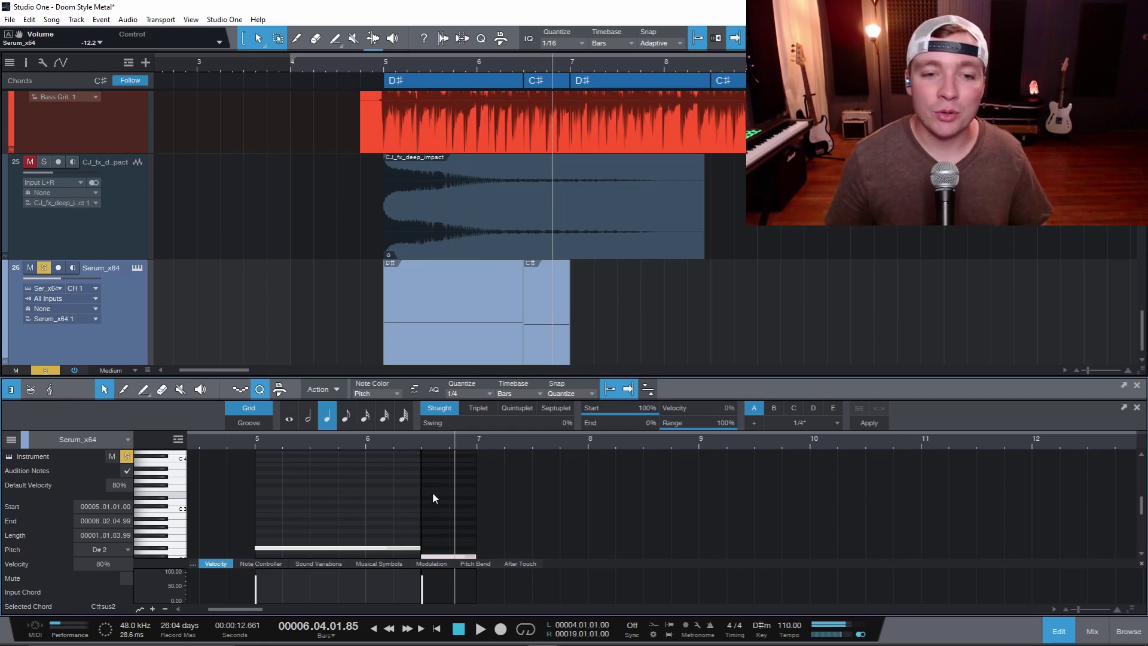
scroll(433, 494, down, 2)
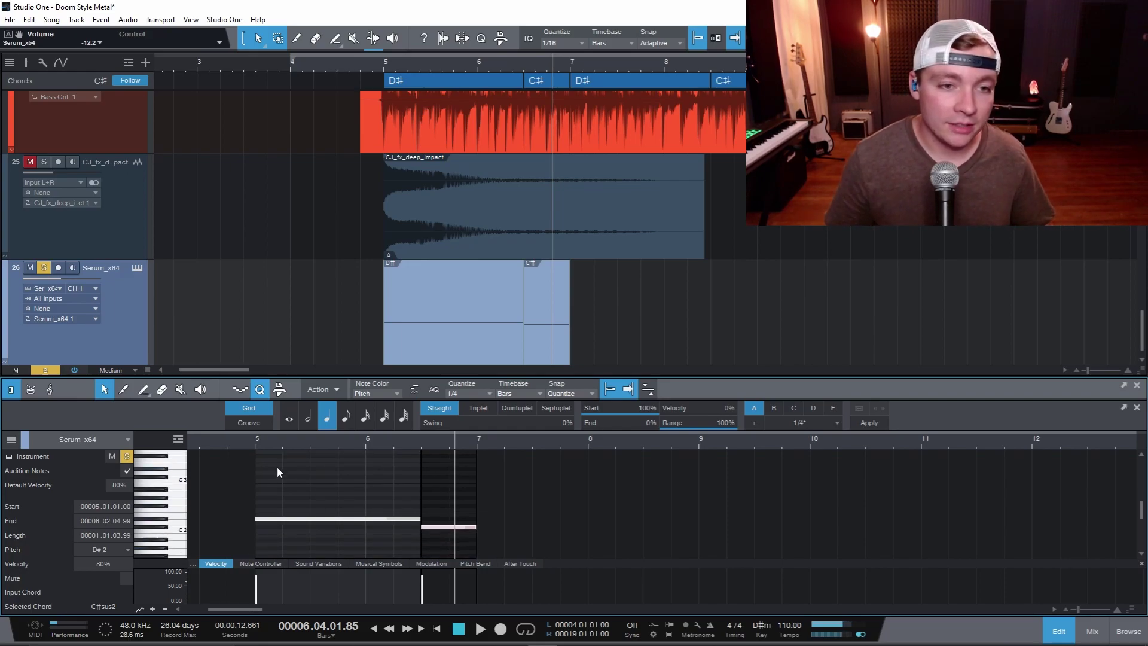
click(256, 442)
key(space)
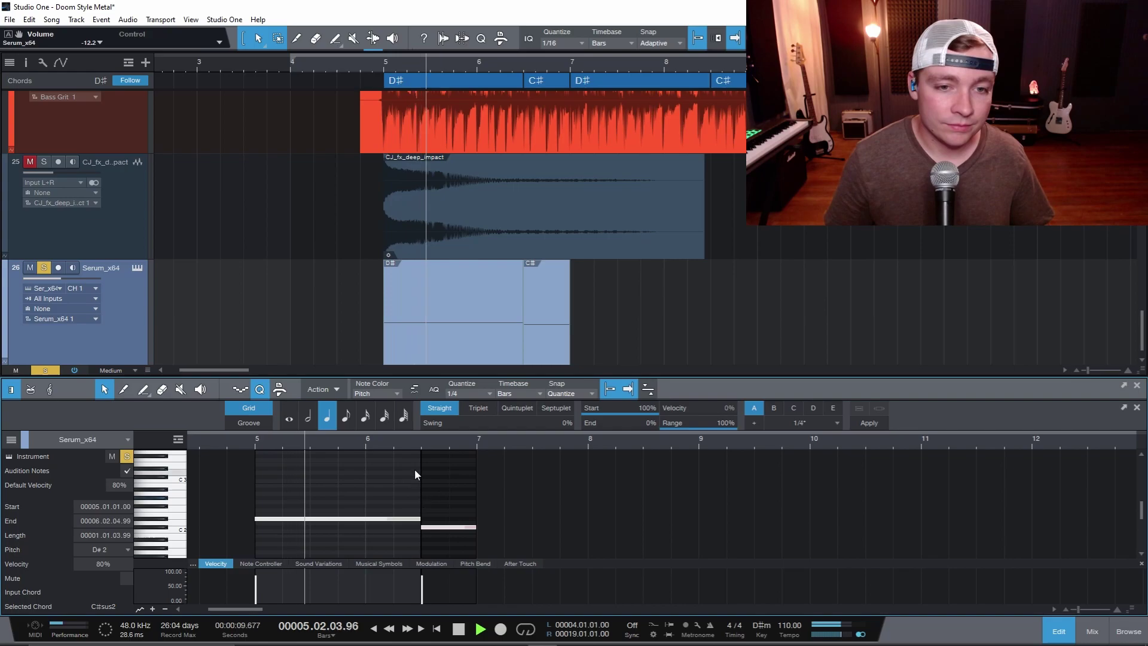
key(space)
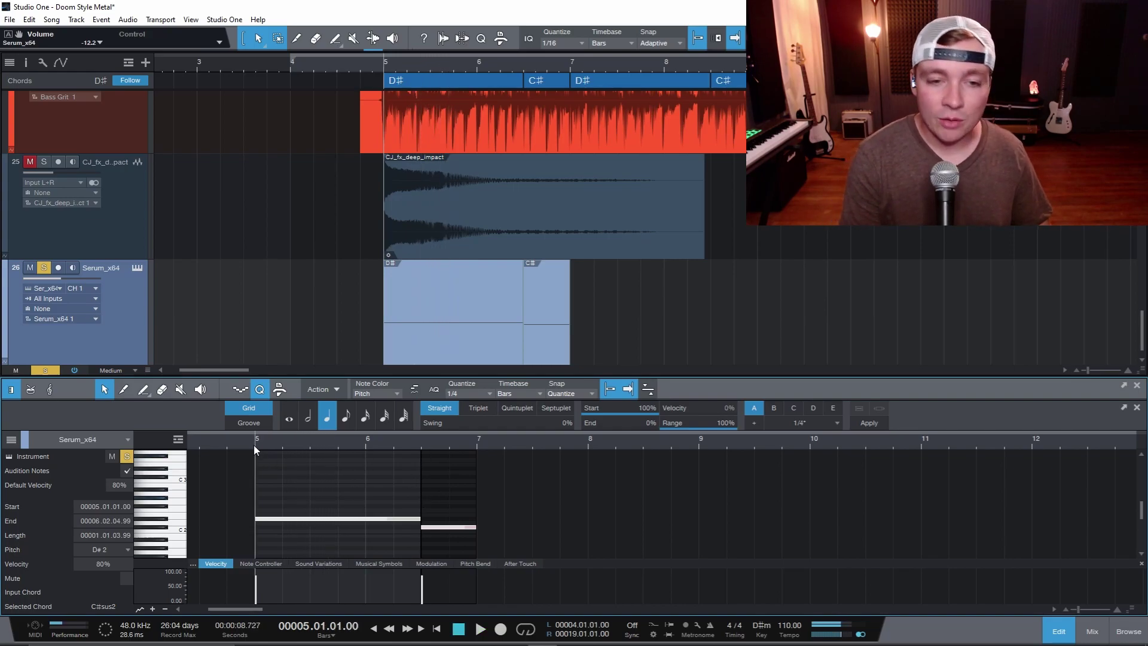
Drop the sustained note another octave to D#1, audition it, and unsolo the Serum track
key(shift+Down)
key(space)
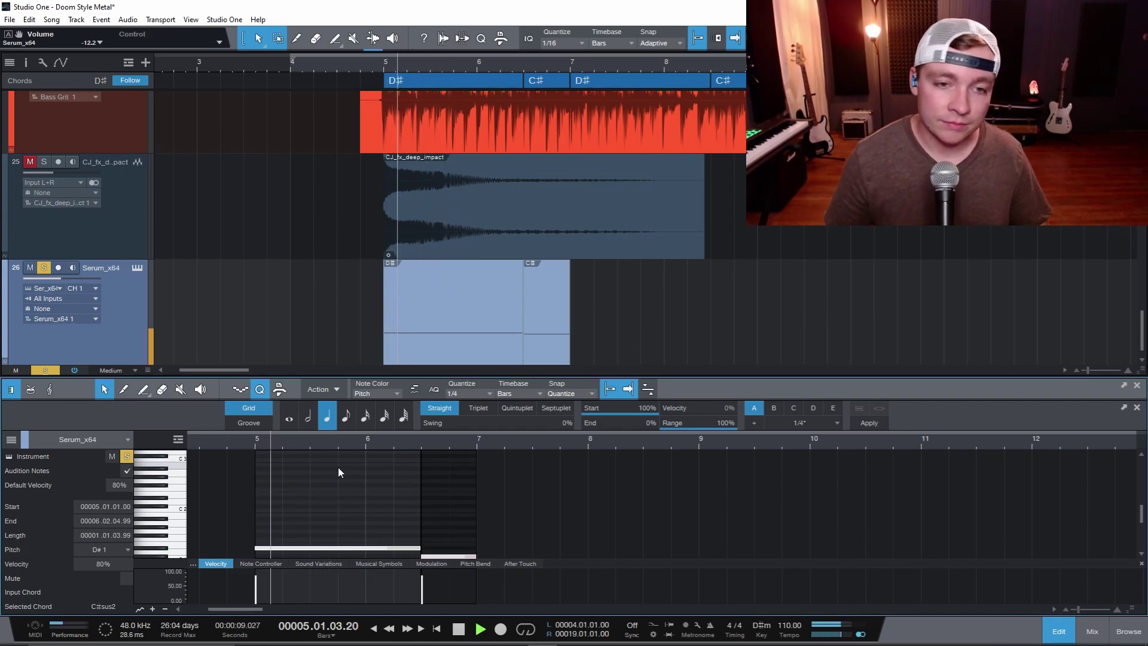
scroll(386, 493, down, 2)
scroll(386, 493, up, 2)
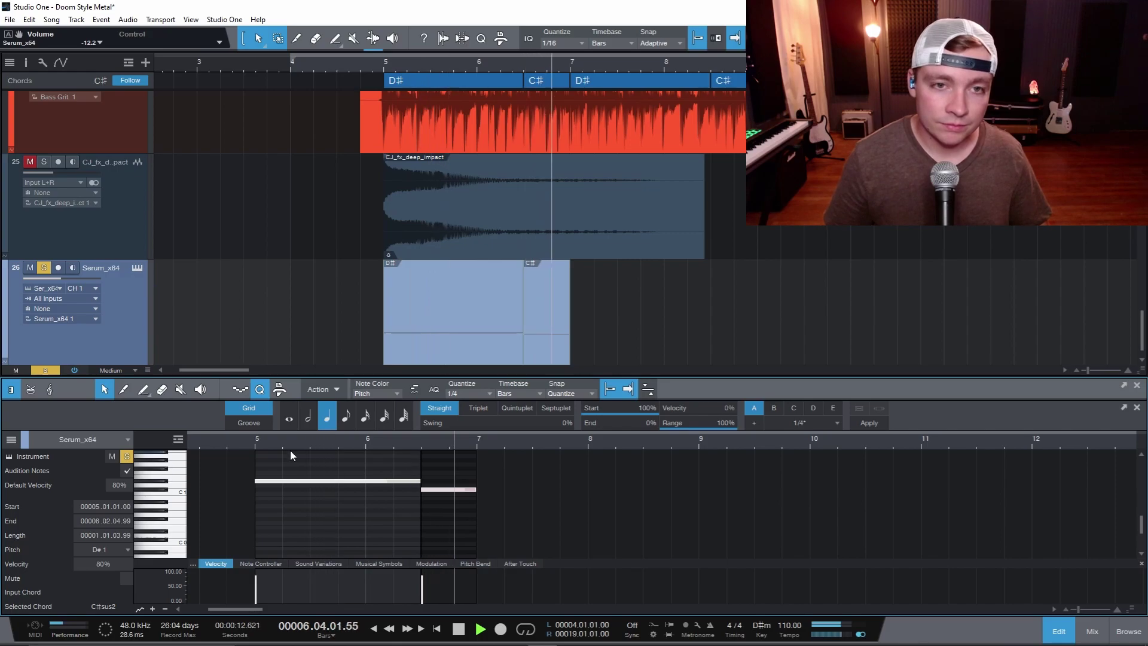
key(s)
key(space)
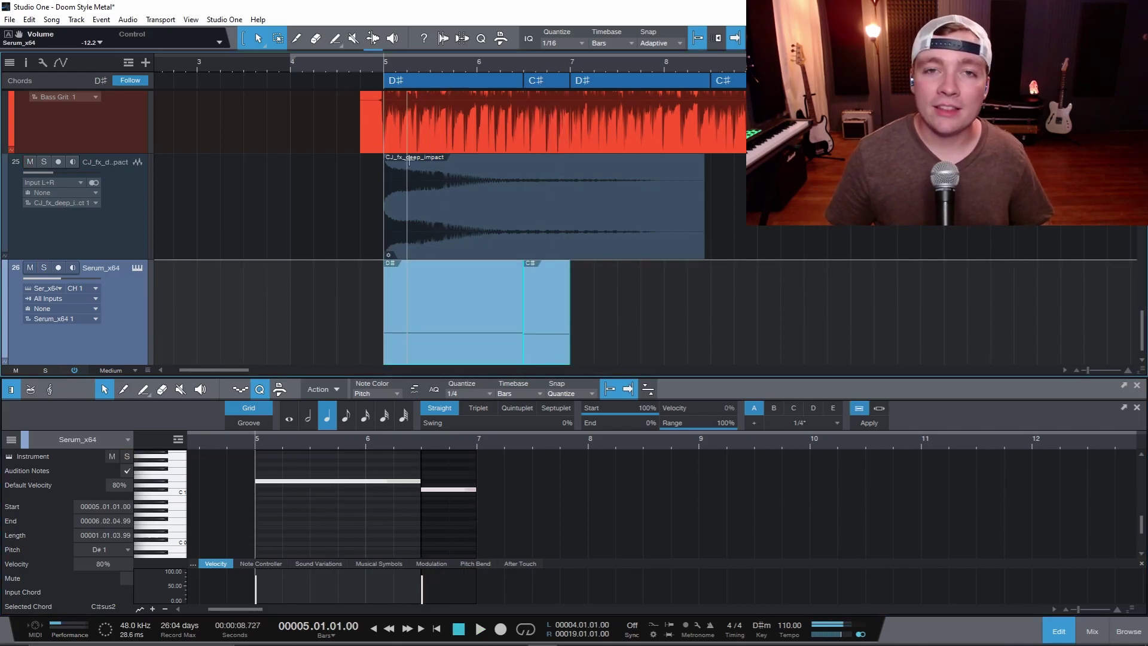
key(space)
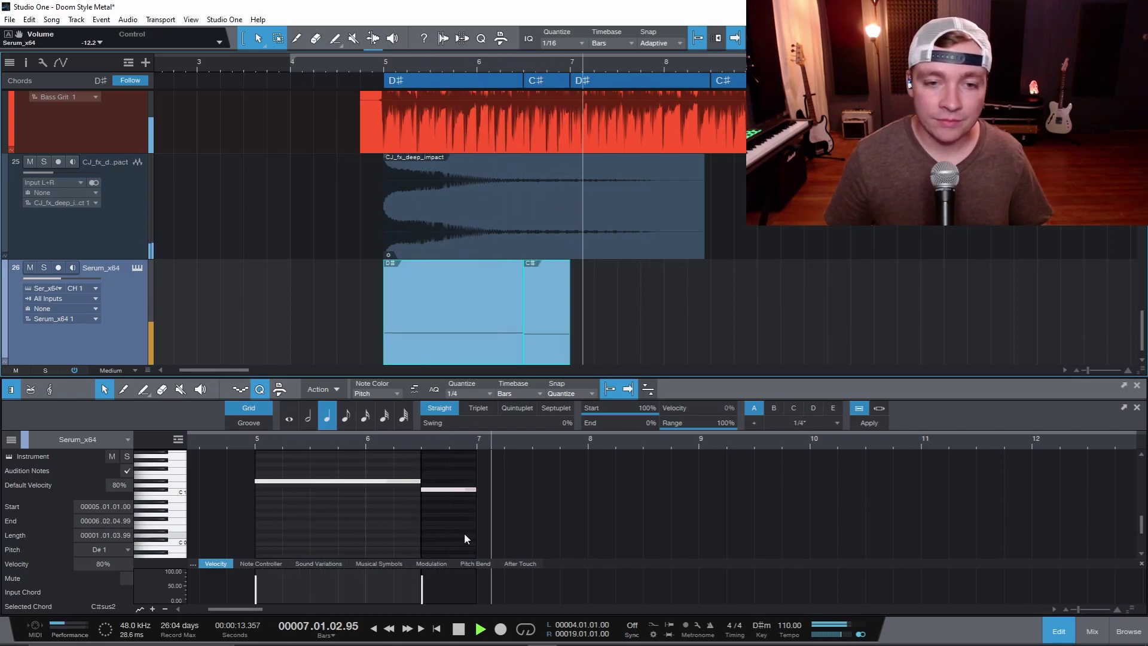
Record a vocal take on Vox and Vox 2 through bar 9, then delete the Vox track's take
key(space)
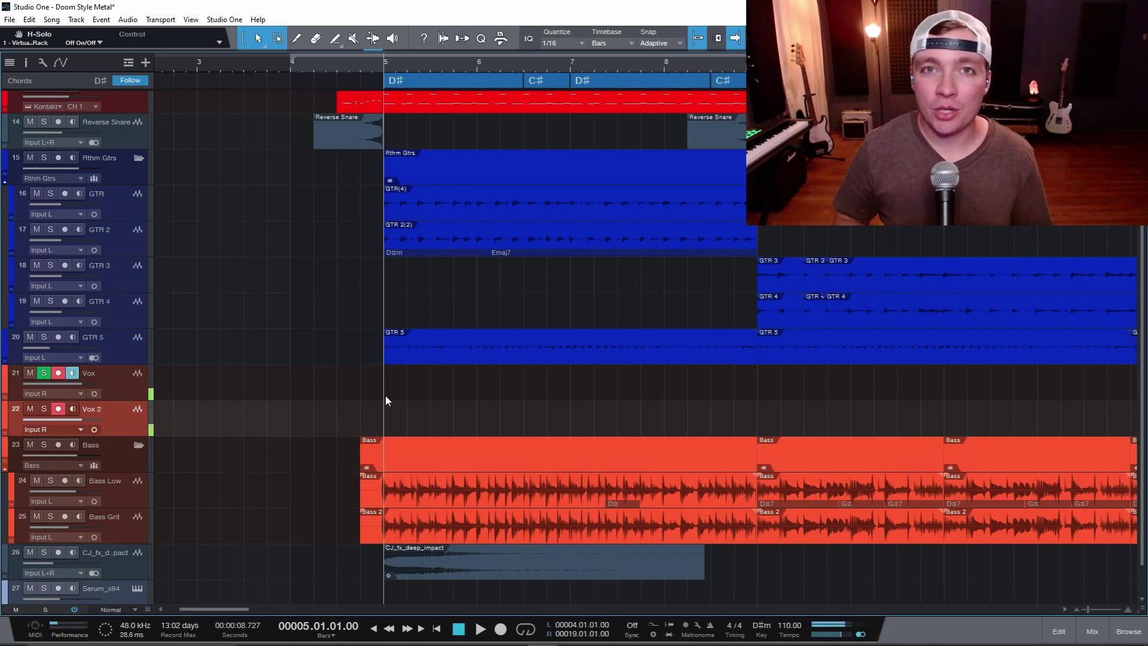
scroll(395, 399, down, 1)
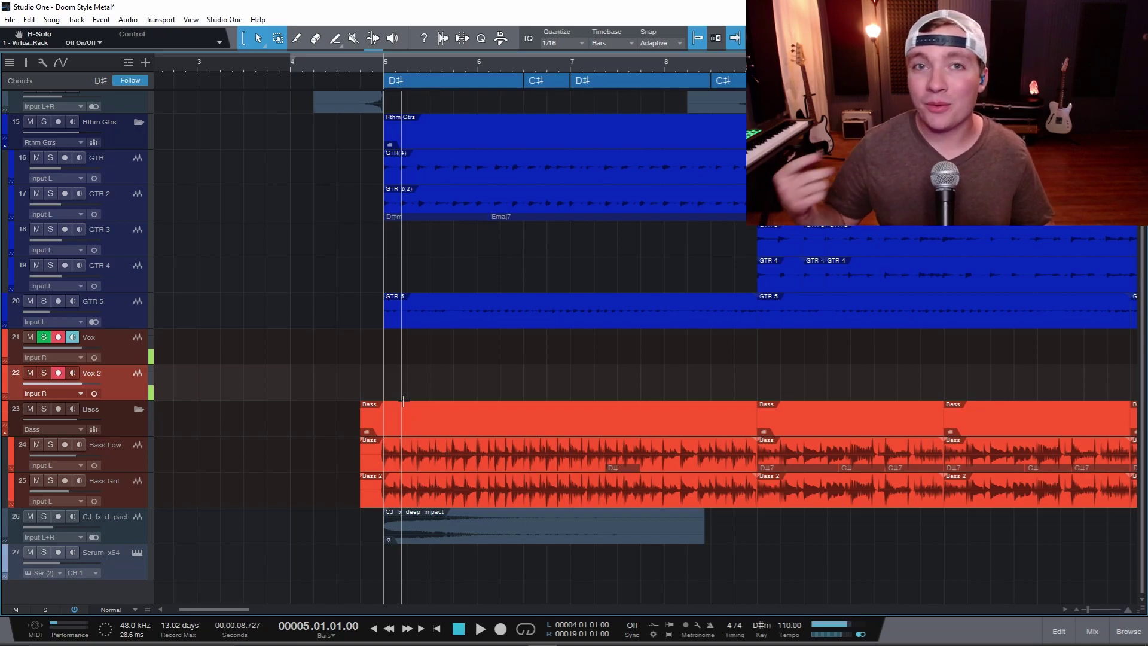
key(KP_Multiply)
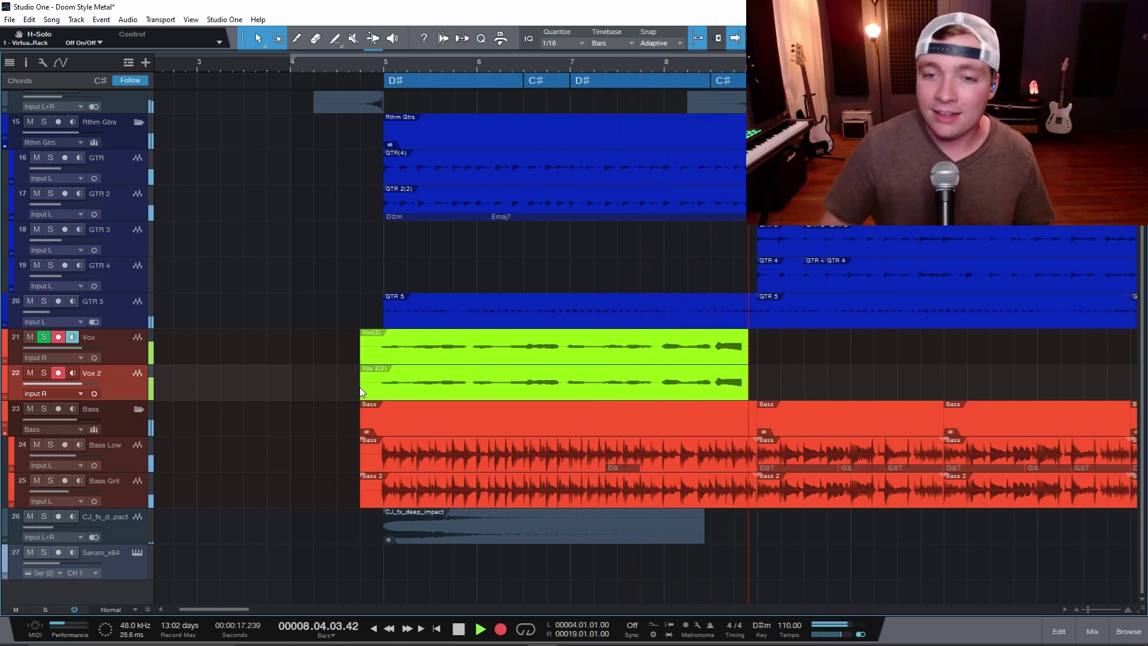
key(space)
key(Delete)
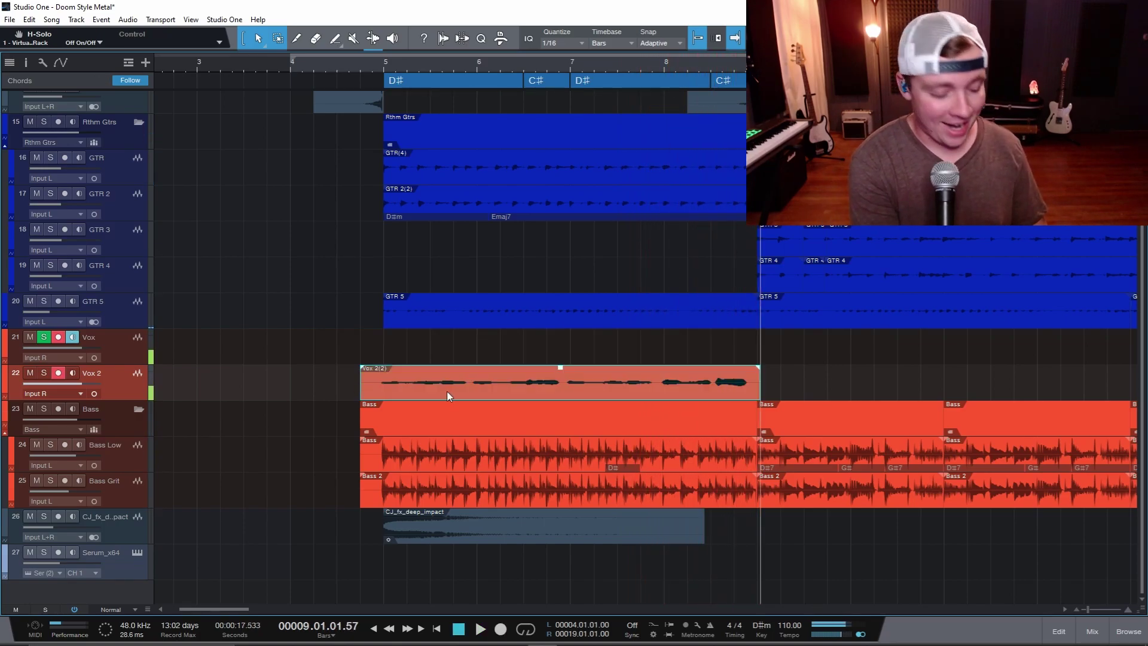
Open the Vox 2(2) take in Melodyne, solo it, and re-analyse with a different detection algorithm
click(448, 395)
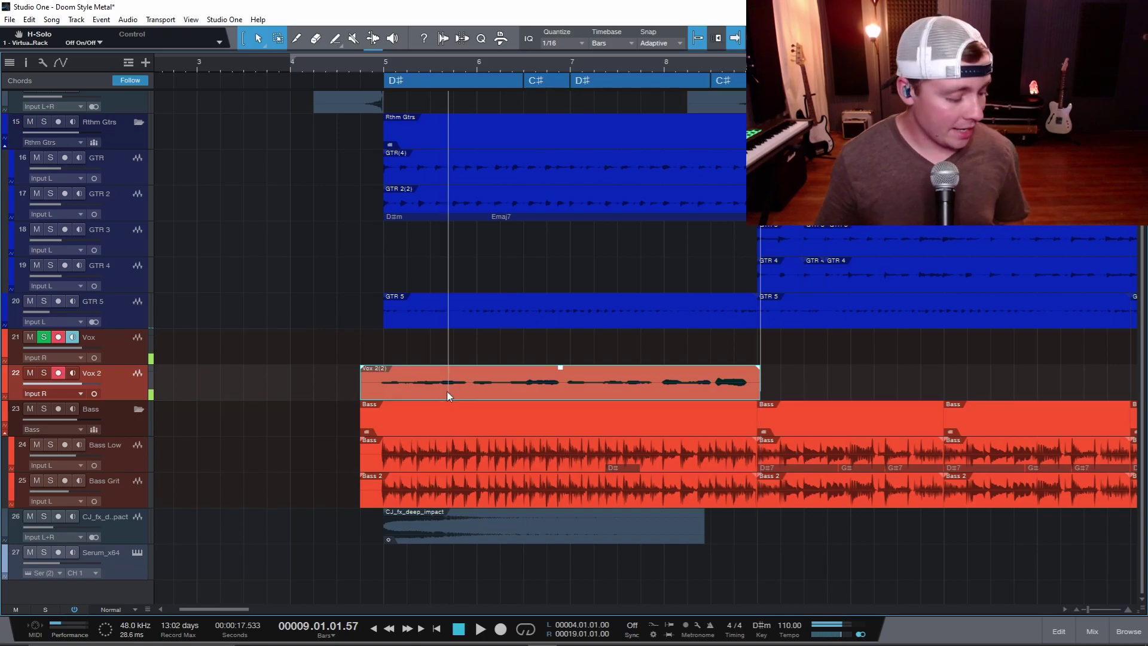
key(ctrl+m)
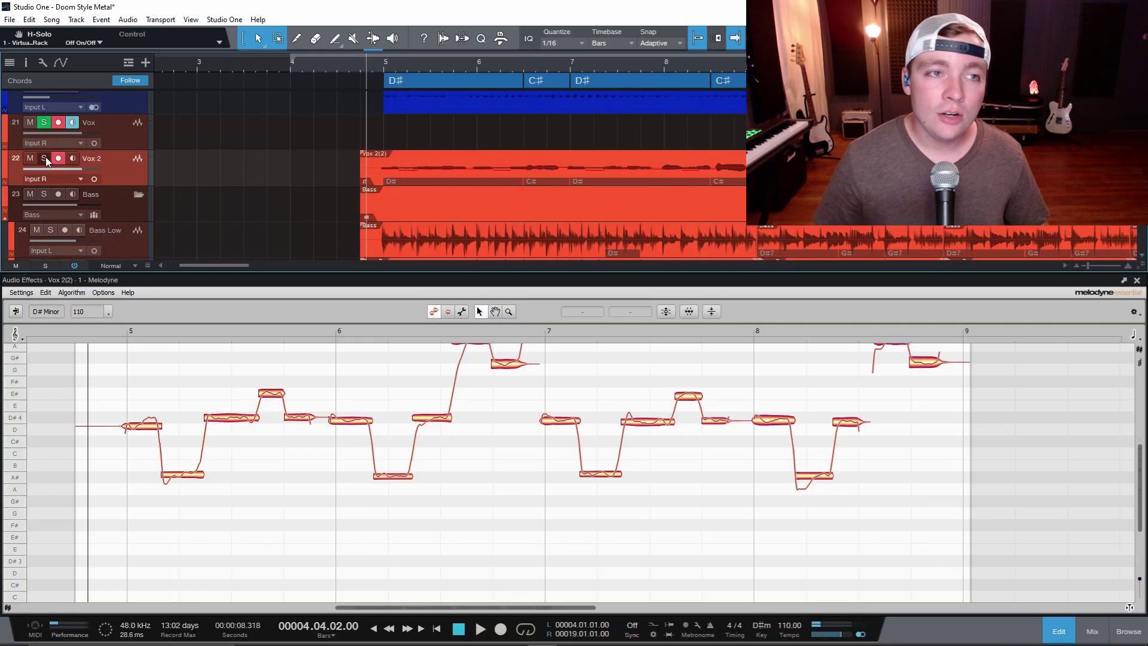
click(44, 158)
click(65, 292)
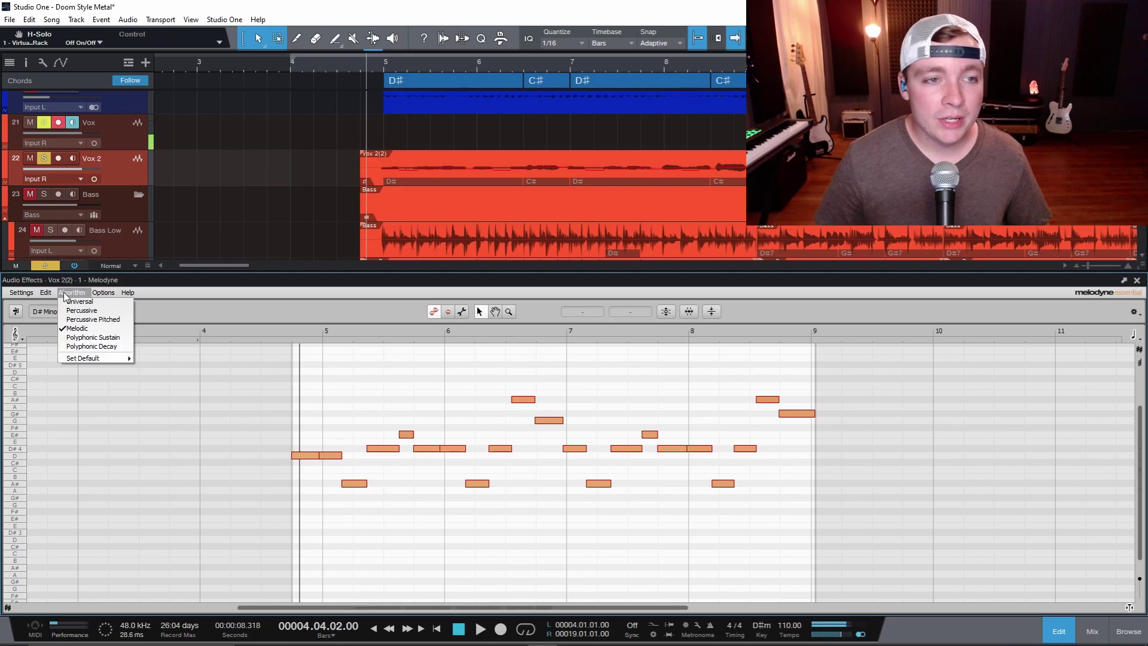
click(65, 292)
click(66, 293)
click(80, 329)
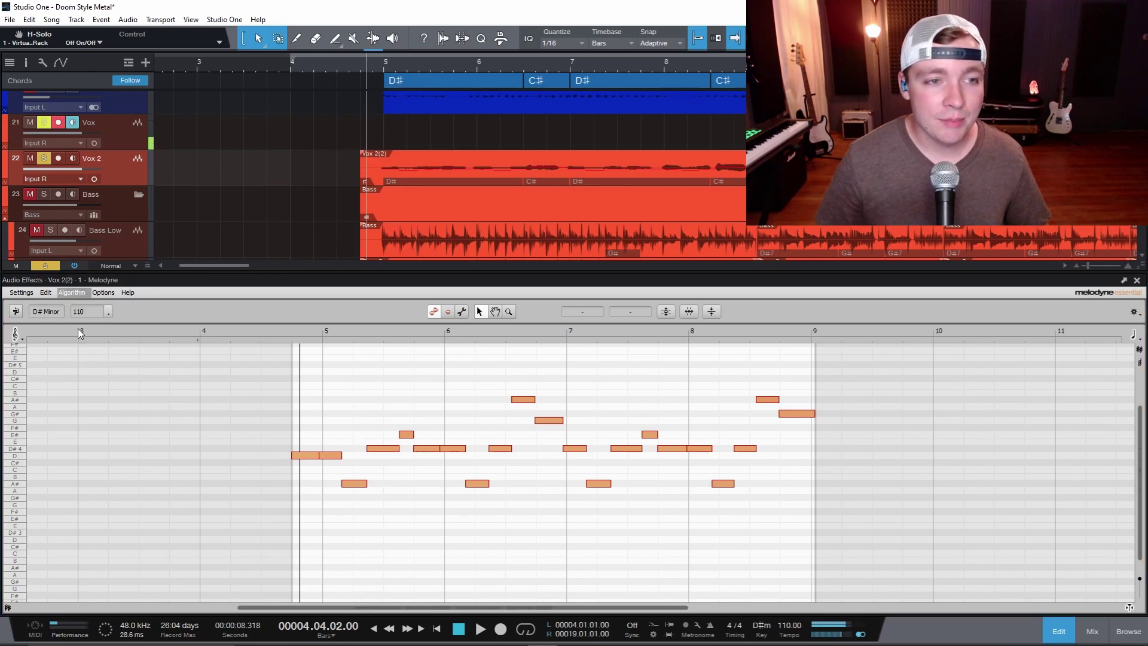
click(554, 336)
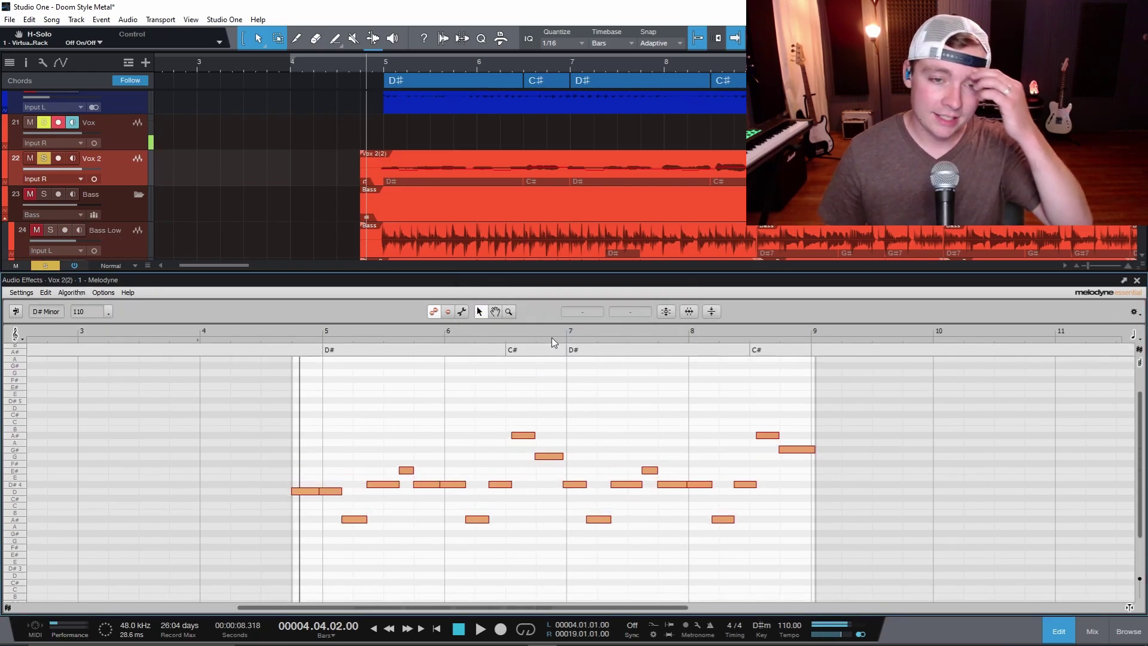
Select all vocal notes and correct pitch centre and drift at 100%, then close Melodyne
drag(246, 371, 918, 568)
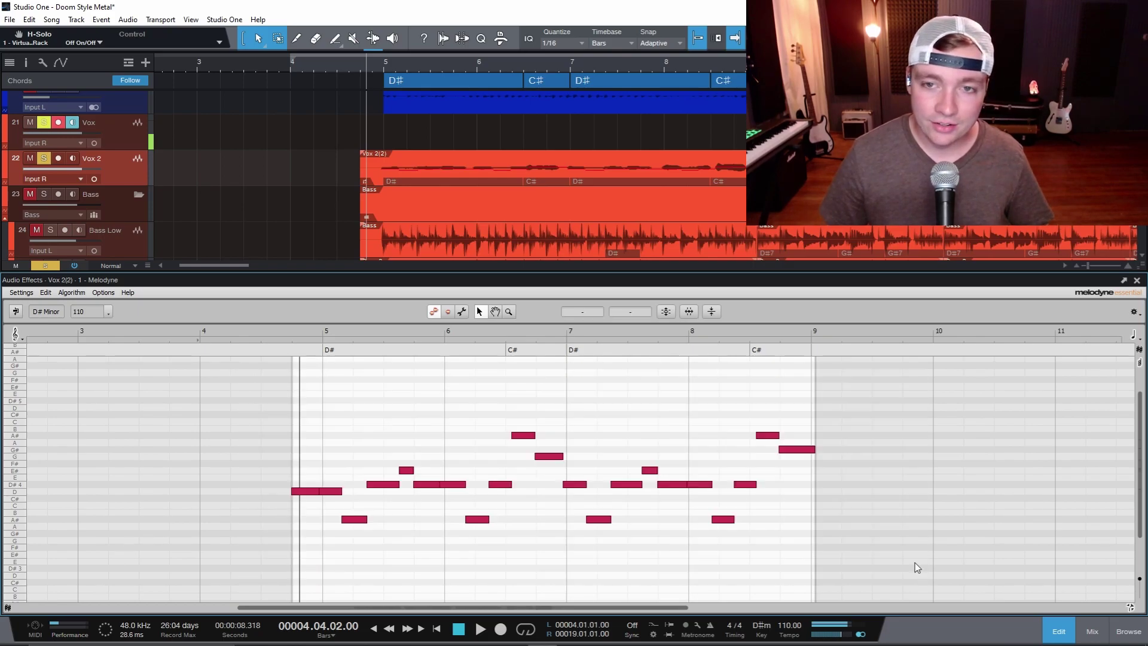
click(666, 312)
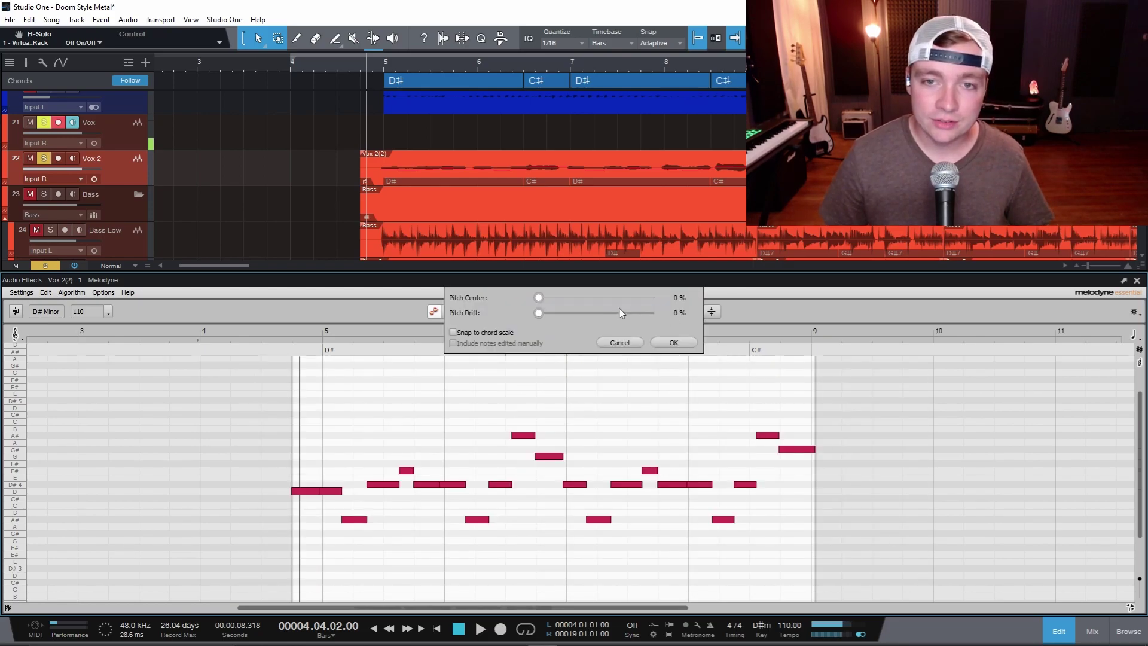
click(673, 342)
key(F2)
click(548, 393)
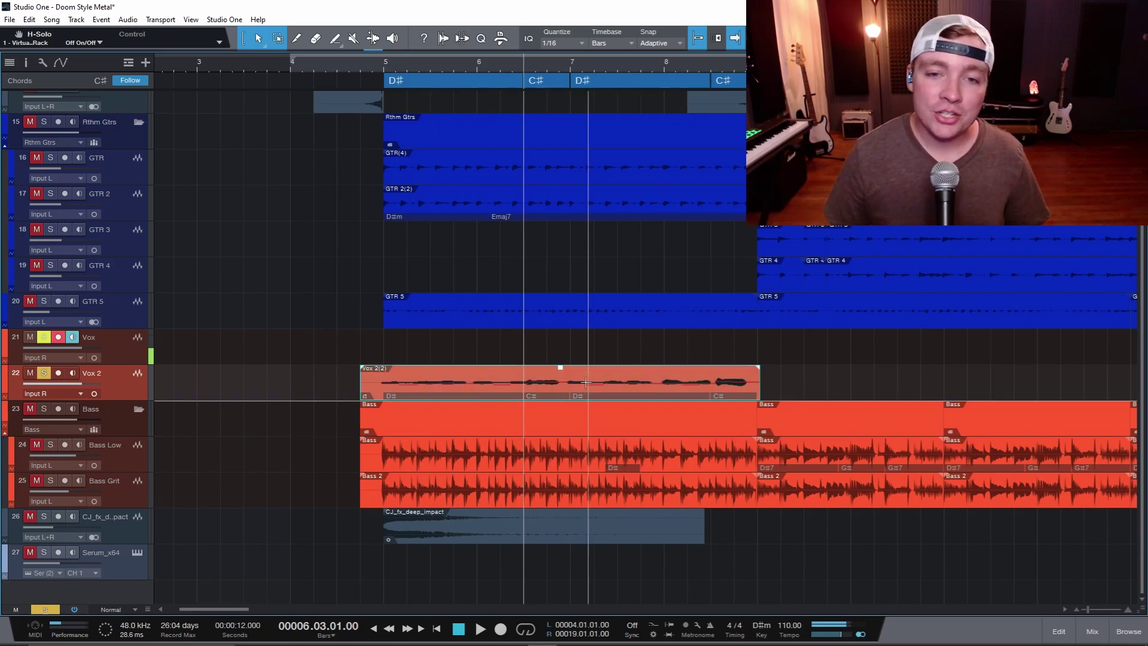
Put the Vox 2(2) take on the Serum track; set sustain to -16 dB, compressor before delay, sub -2 octaves
drag(581, 392, 550, 567)
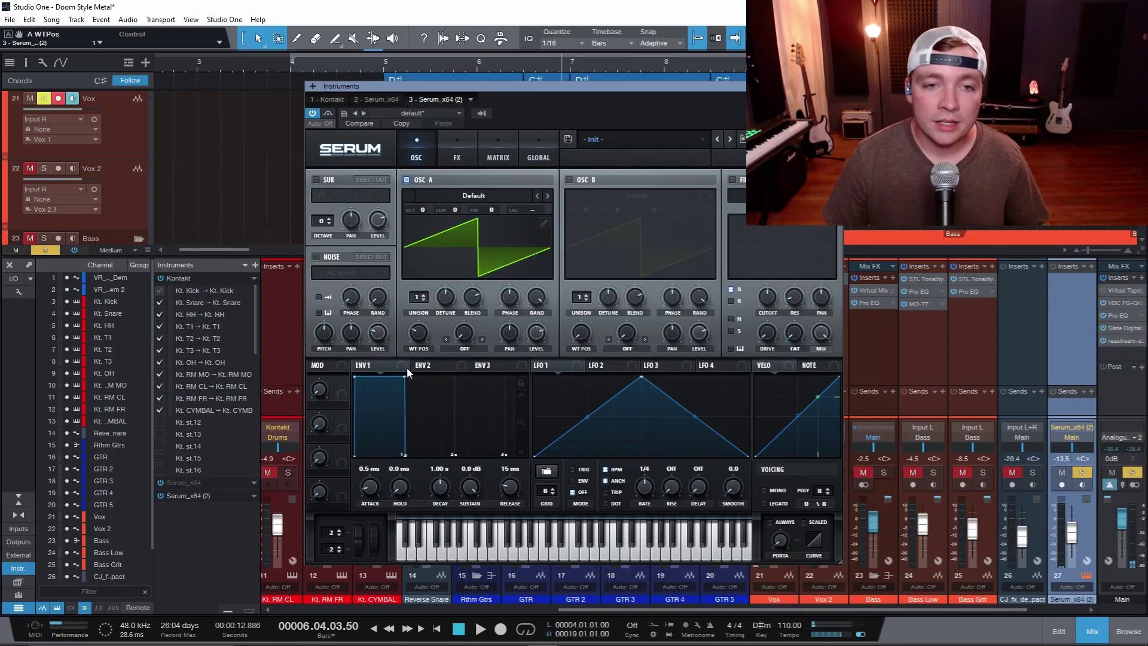
drag(405, 384, 411, 426)
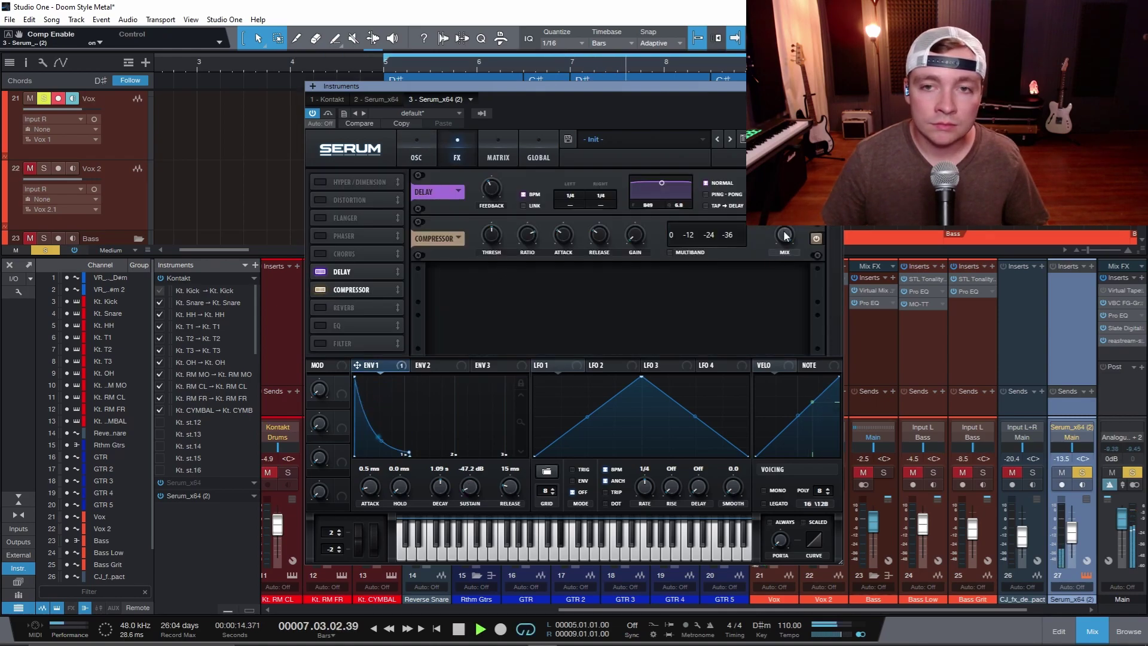
drag(371, 292, 368, 270)
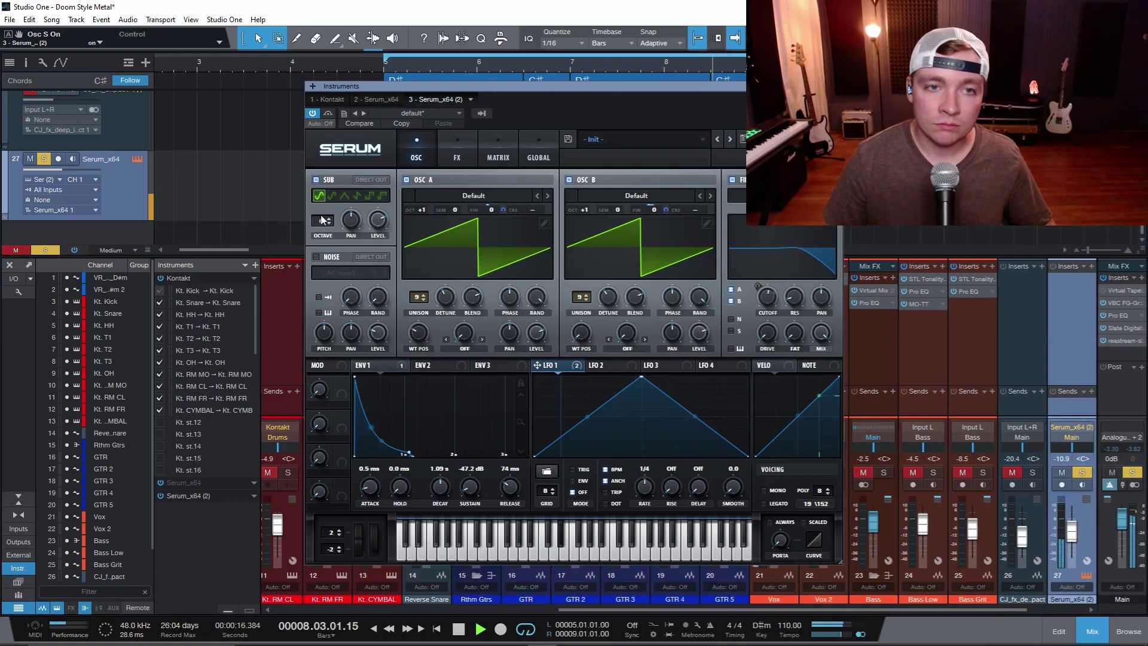
click(329, 223)
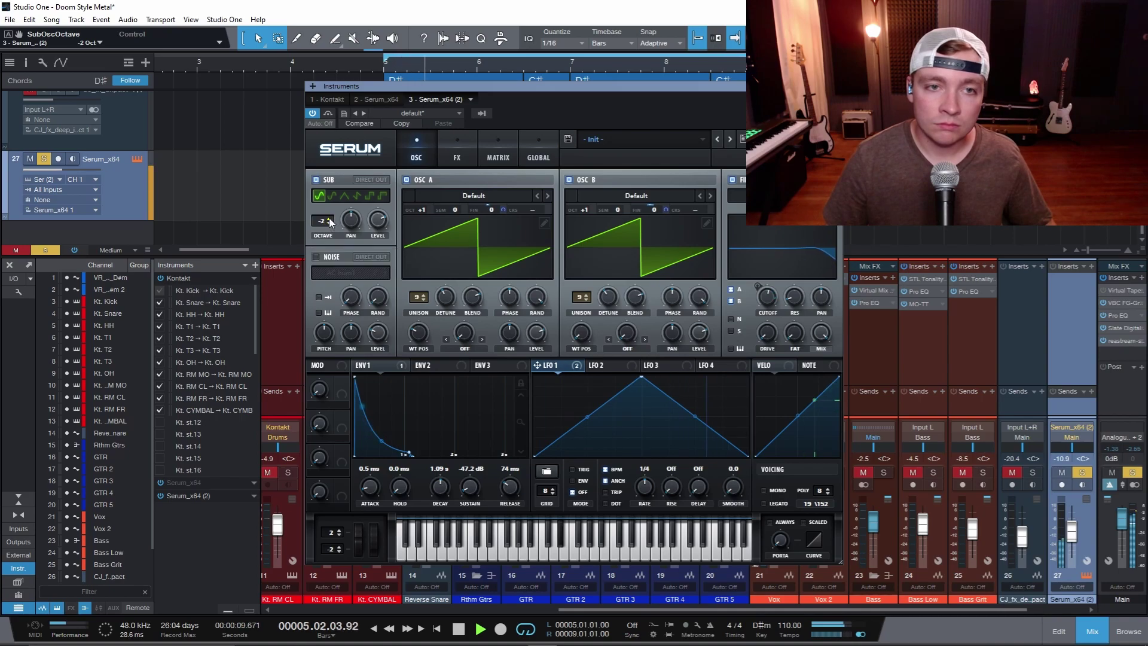
Unsolo the Serum track, close Serum, and lower its fader to about -17 dB
click(45, 250)
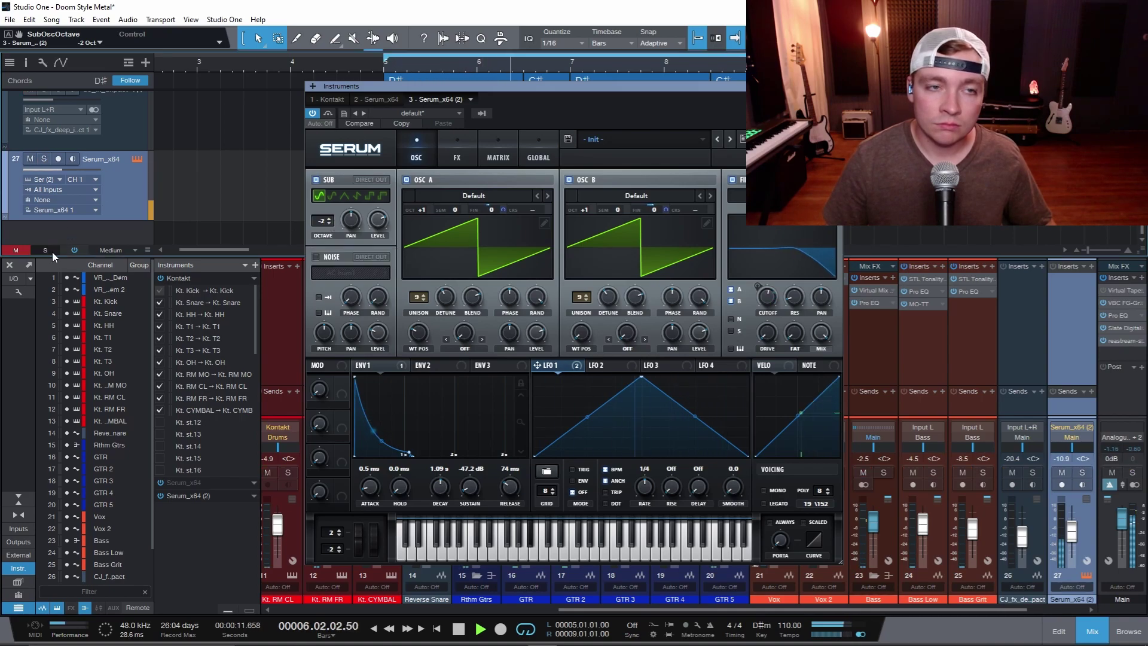
click(406, 153)
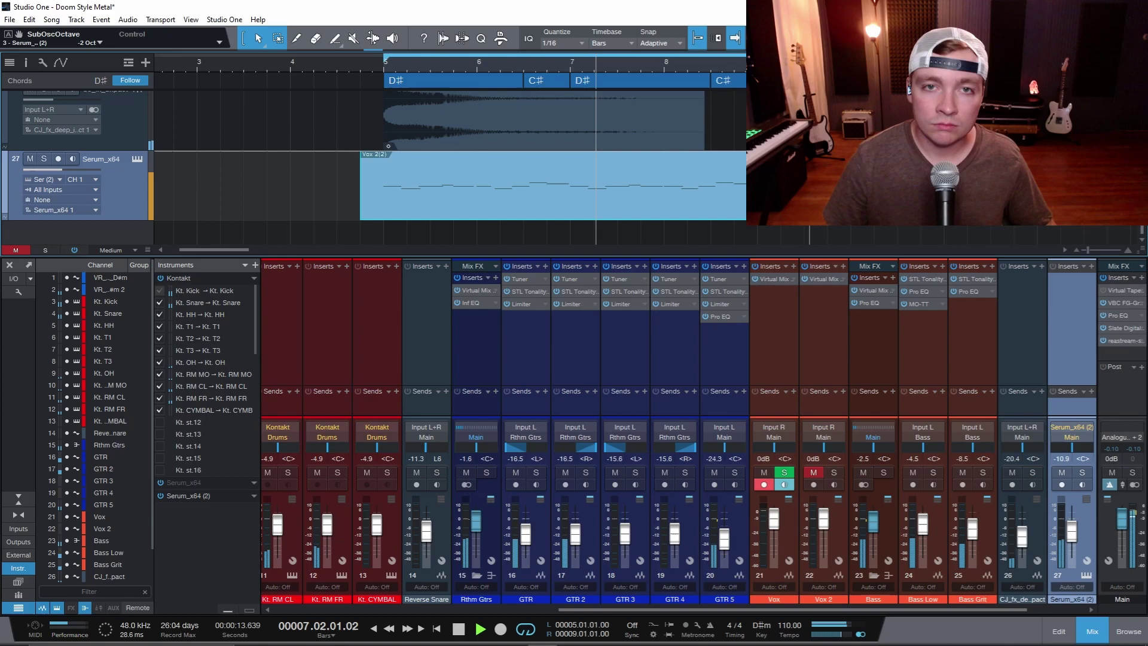
drag(77, 169, 110, 178)
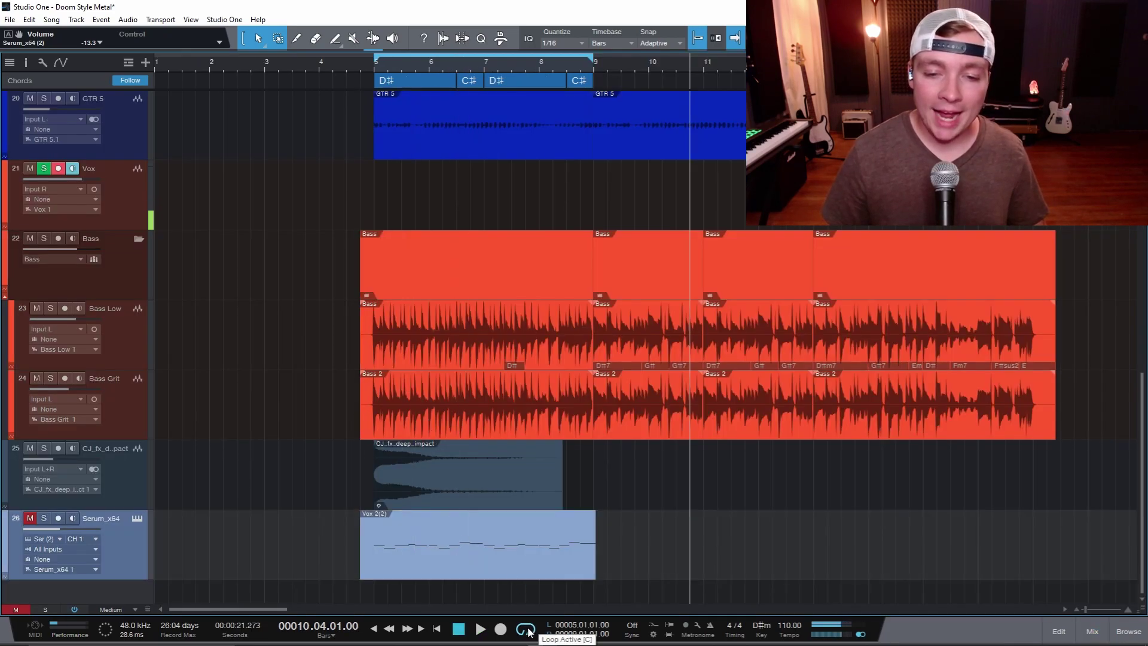
Make the loop follow the selection and shift the loop start to 4.4
right_click(528, 632)
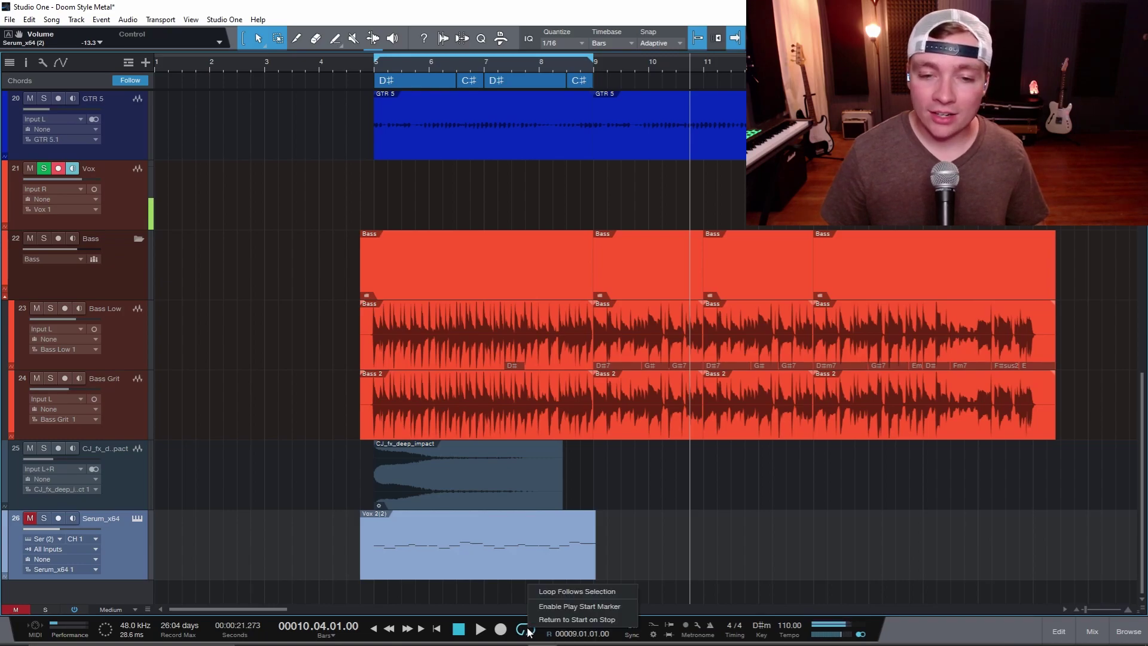
click(551, 595)
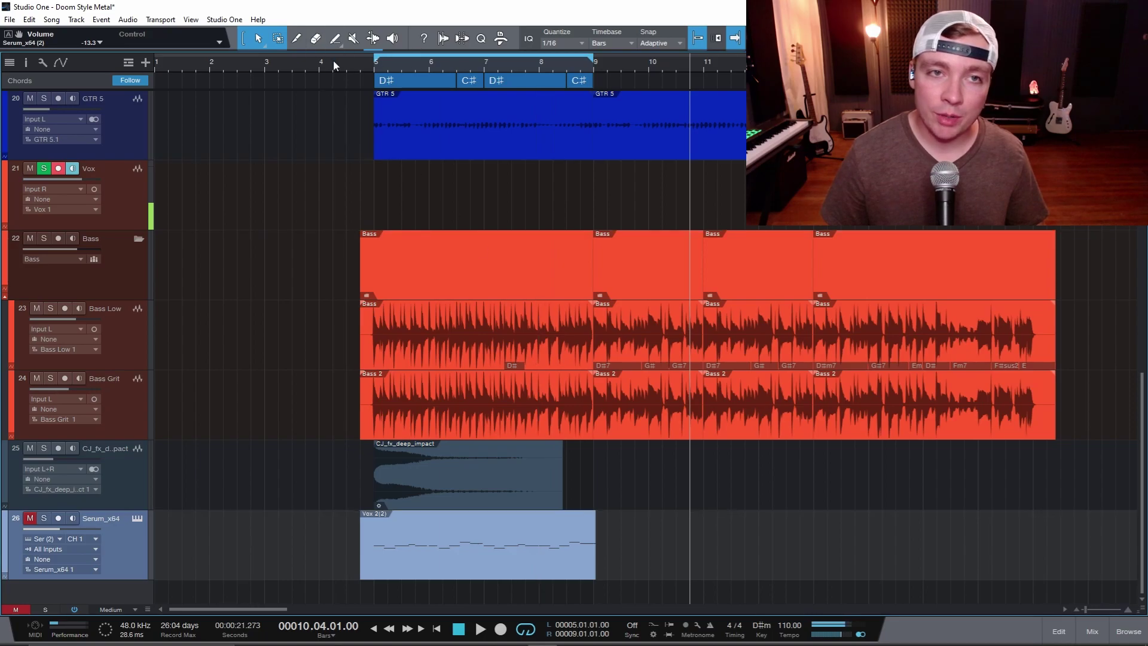
drag(261, 56, 763, 55)
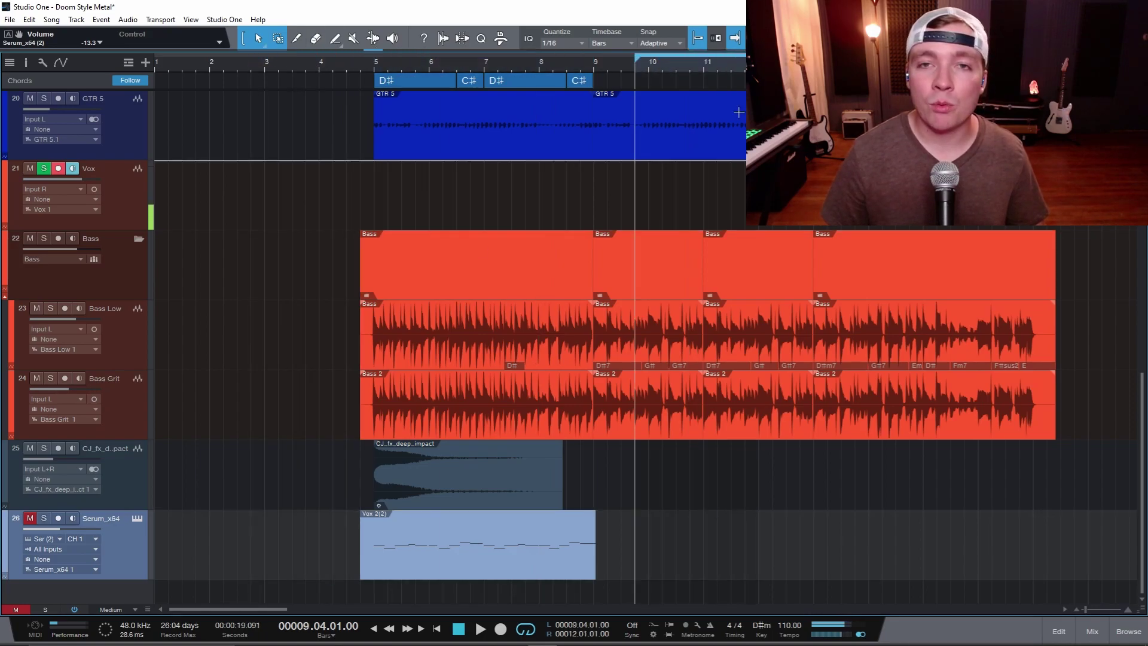
click(522, 342)
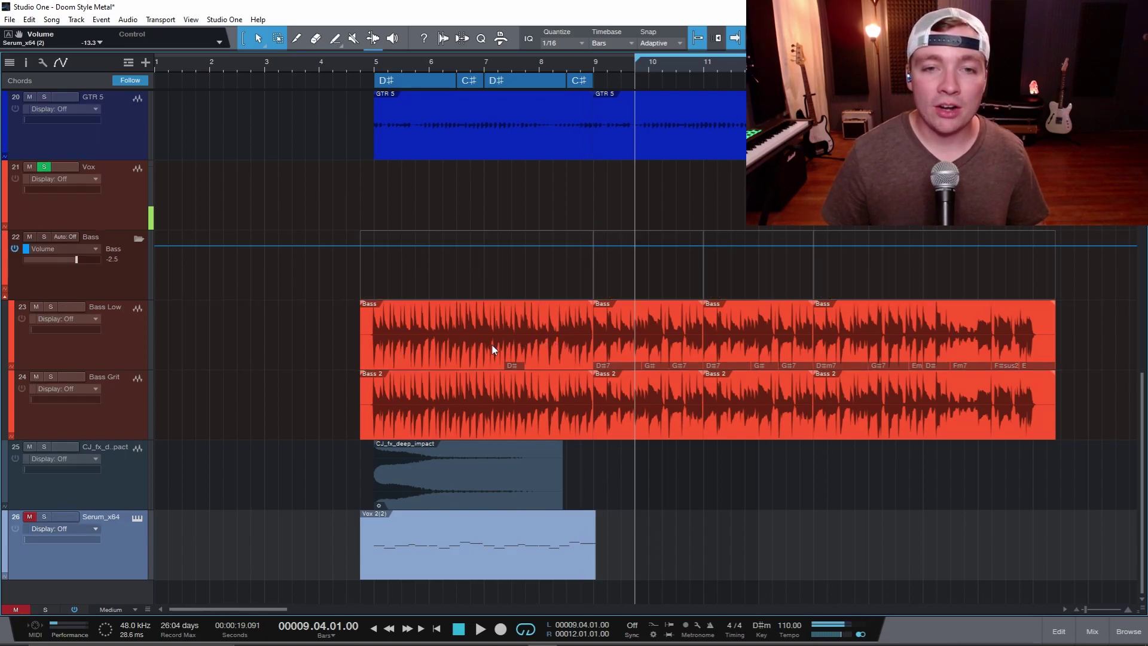
click(503, 347)
Loop the Vox 2(2) event, then the Bass Low events at bars 11–13 and 13
click(473, 574)
key(p)
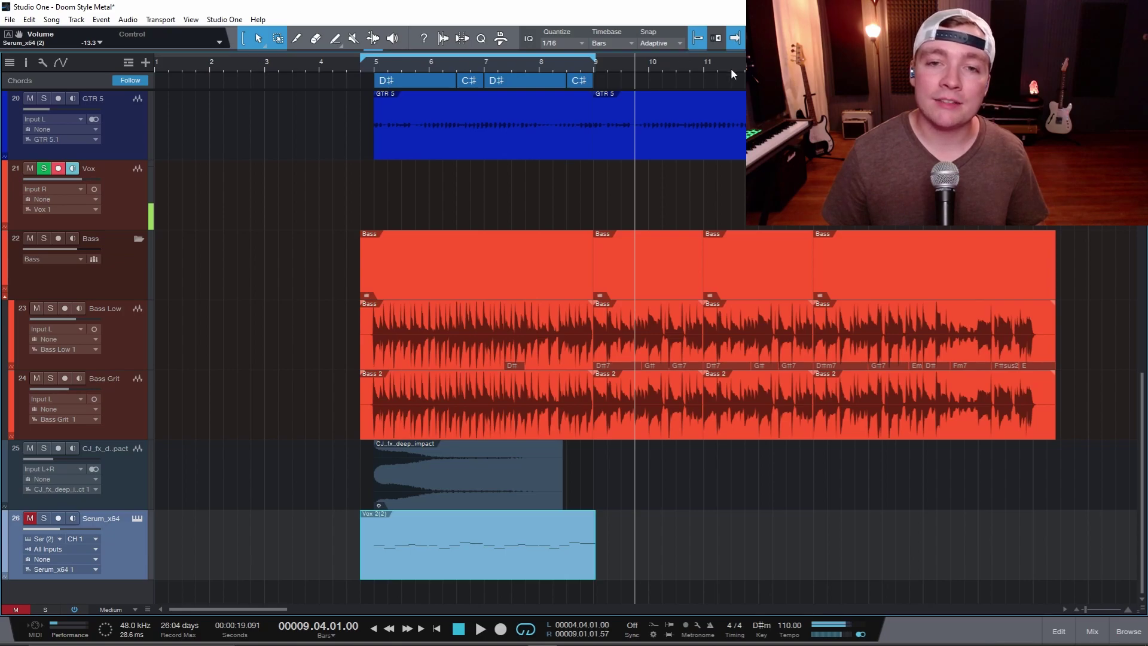
click(746, 348)
key(p)
click(879, 352)
key(p)
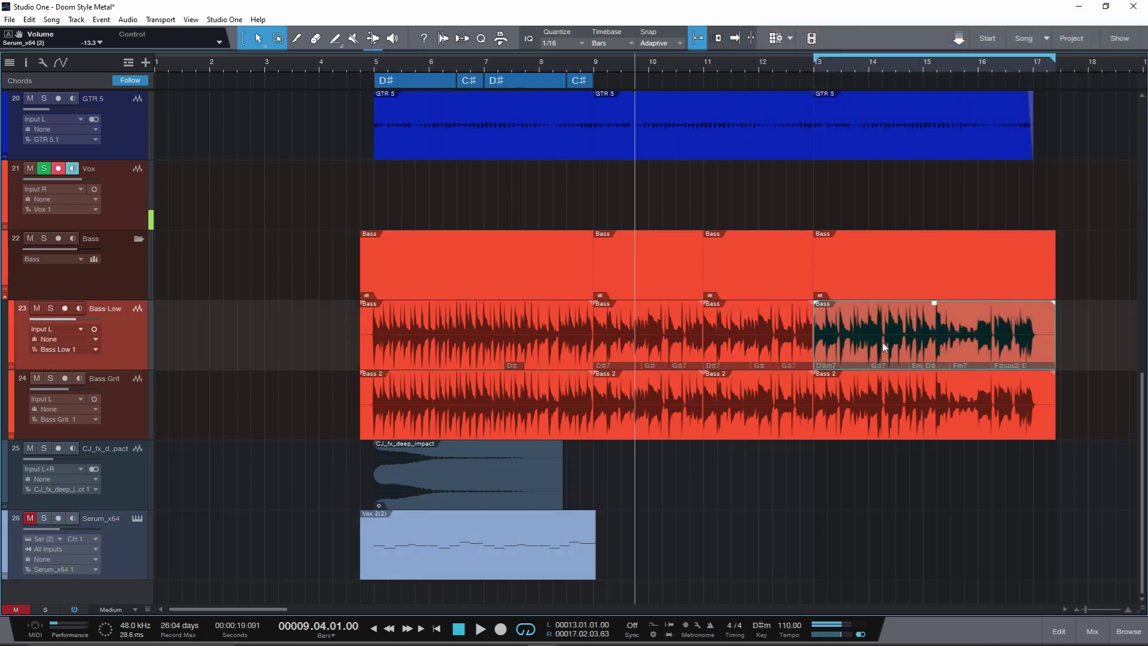
click(742, 350)
key(p)
Loop the Bass Low events at bars 9–11 and 5–9, then the Vox 2(2) event
click(653, 357)
key(p)
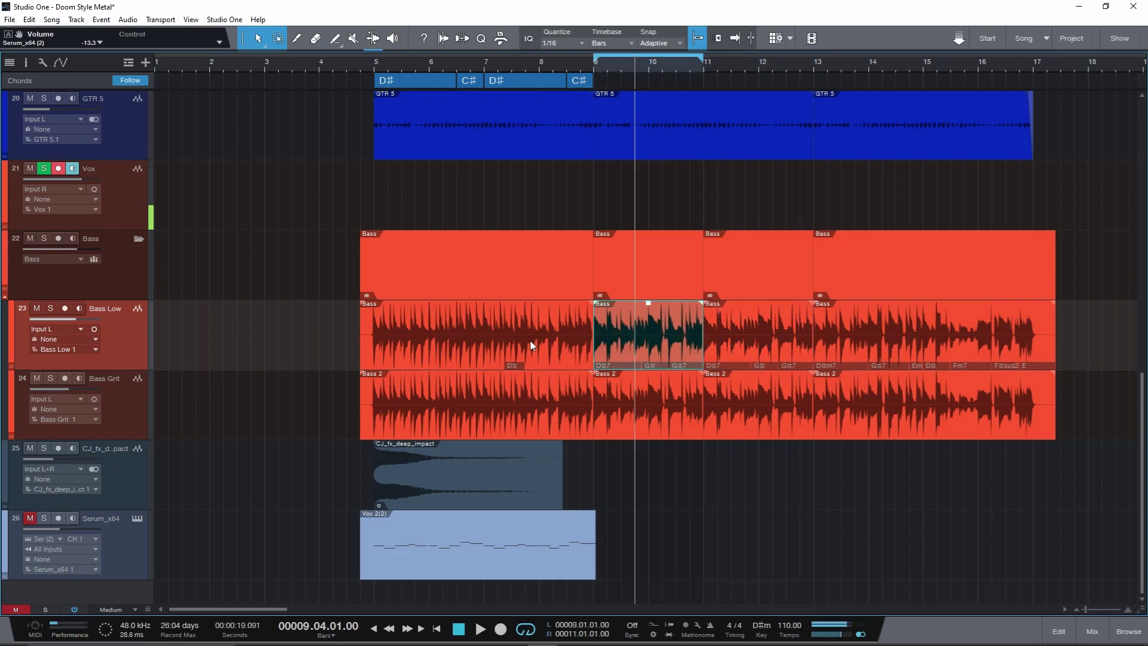
click(461, 356)
key(p)
click(464, 500)
click(474, 572)
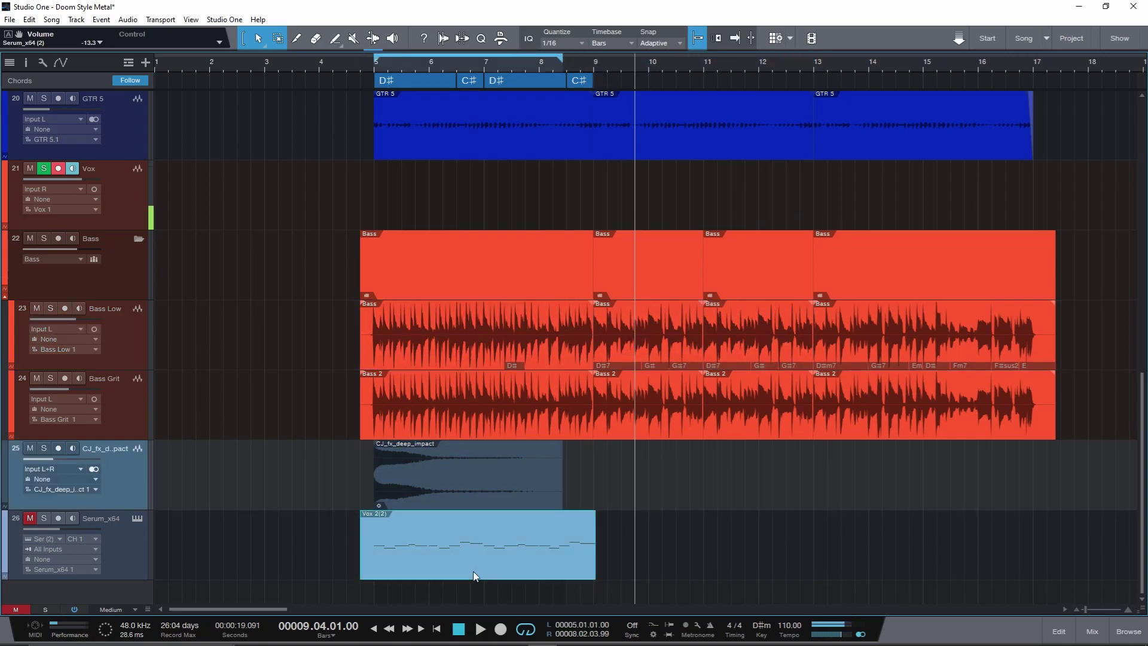
key(p)
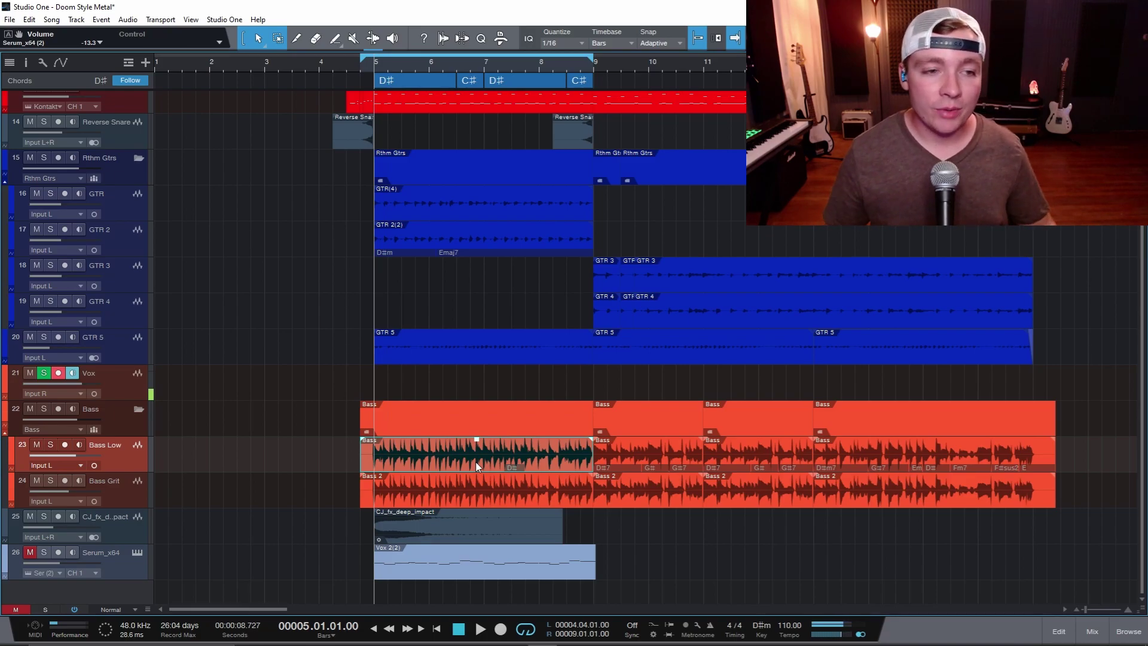
Solo the bass tracks, quantize the first Bass Low and Bass Grit events, audition, then unsolo
click(43, 409)
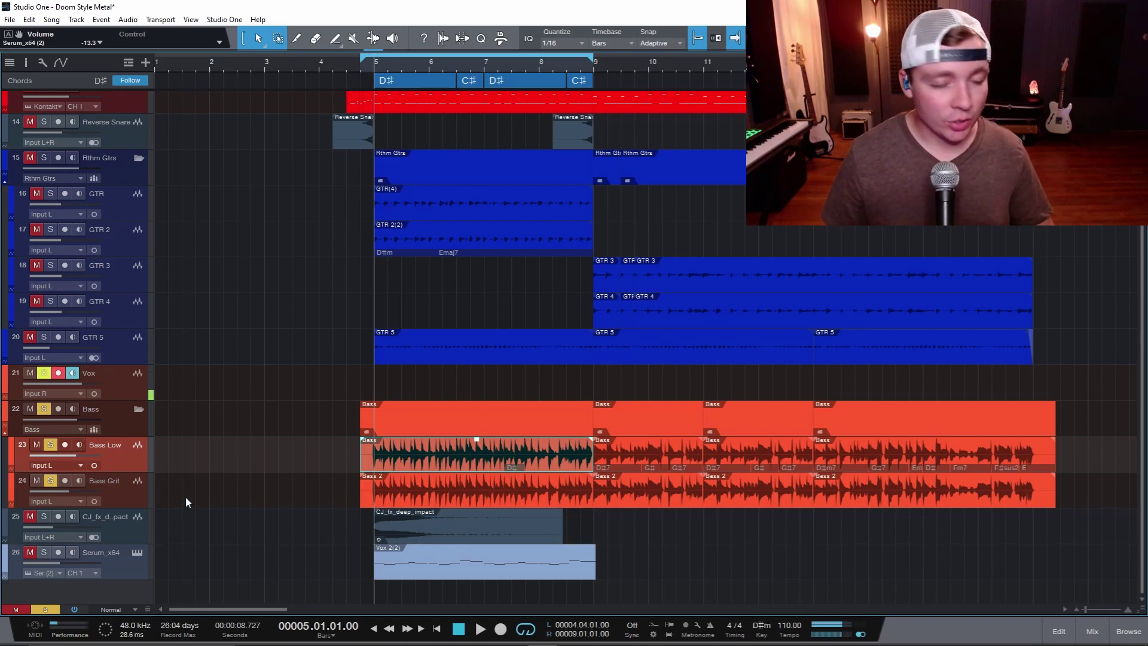
click(447, 467)
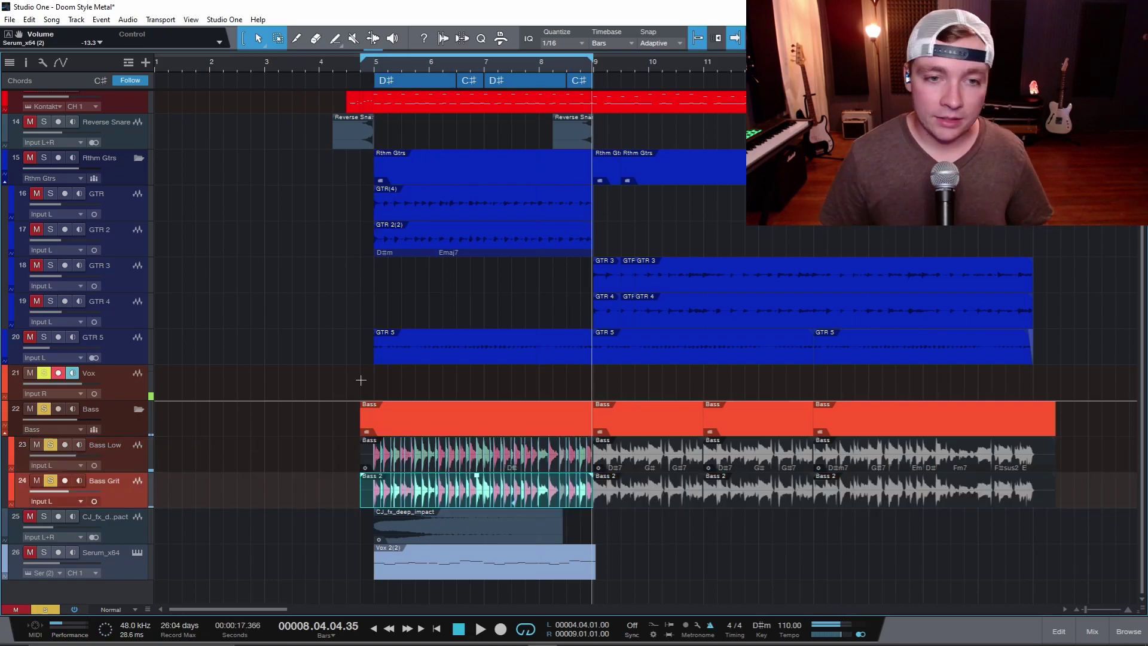
click(374, 392)
key(space)
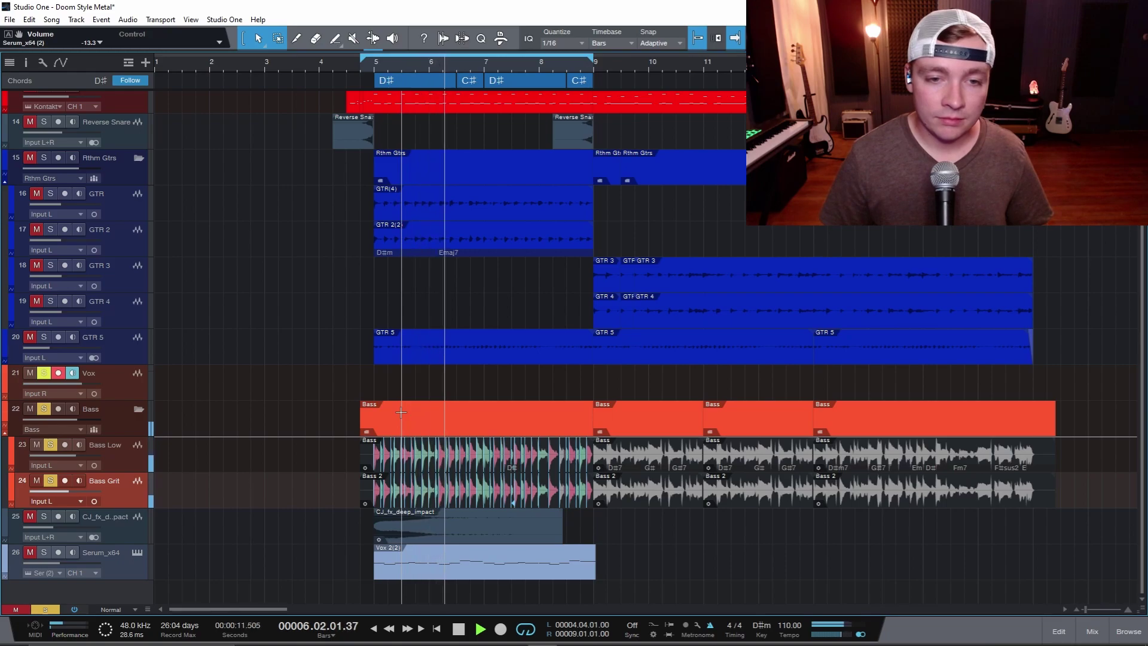
click(45, 610)
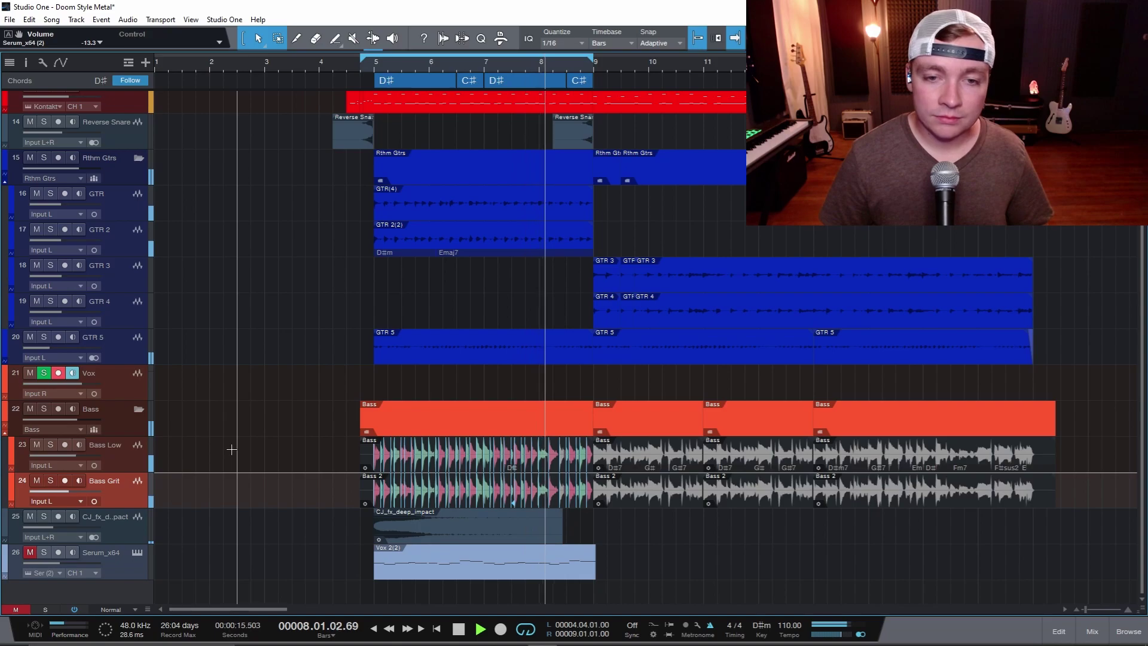
Select the GTR(4) and GTR 2(2) guitar events, loop them, and quantize them to the grid
key(space)
click(422, 208)
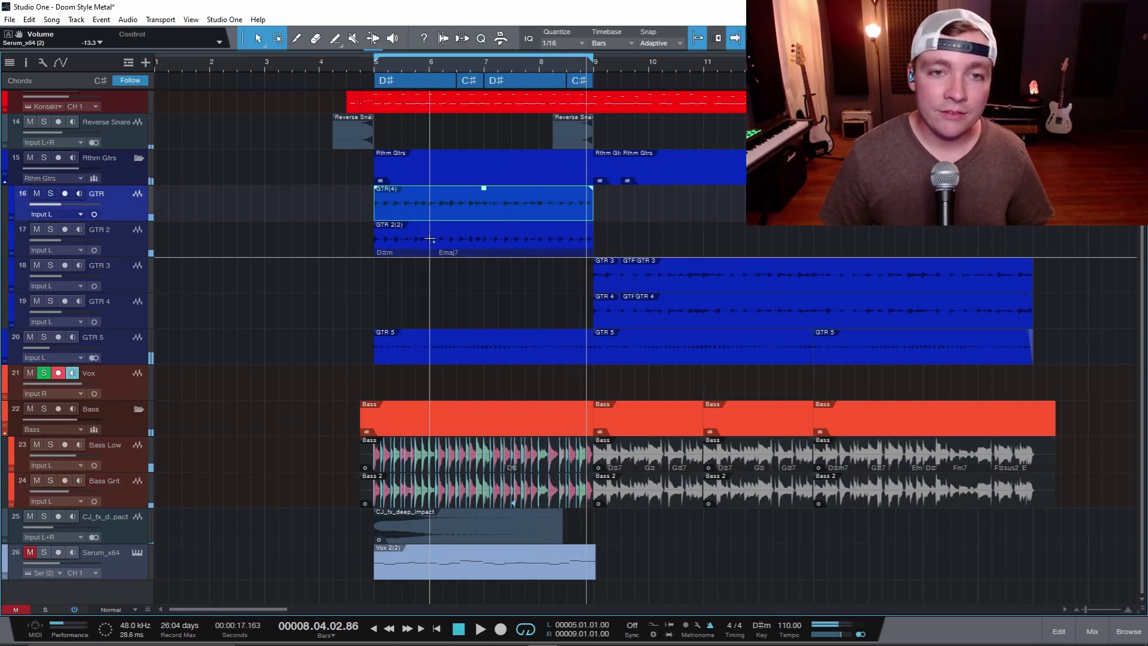
shift+click(441, 252)
key(p)
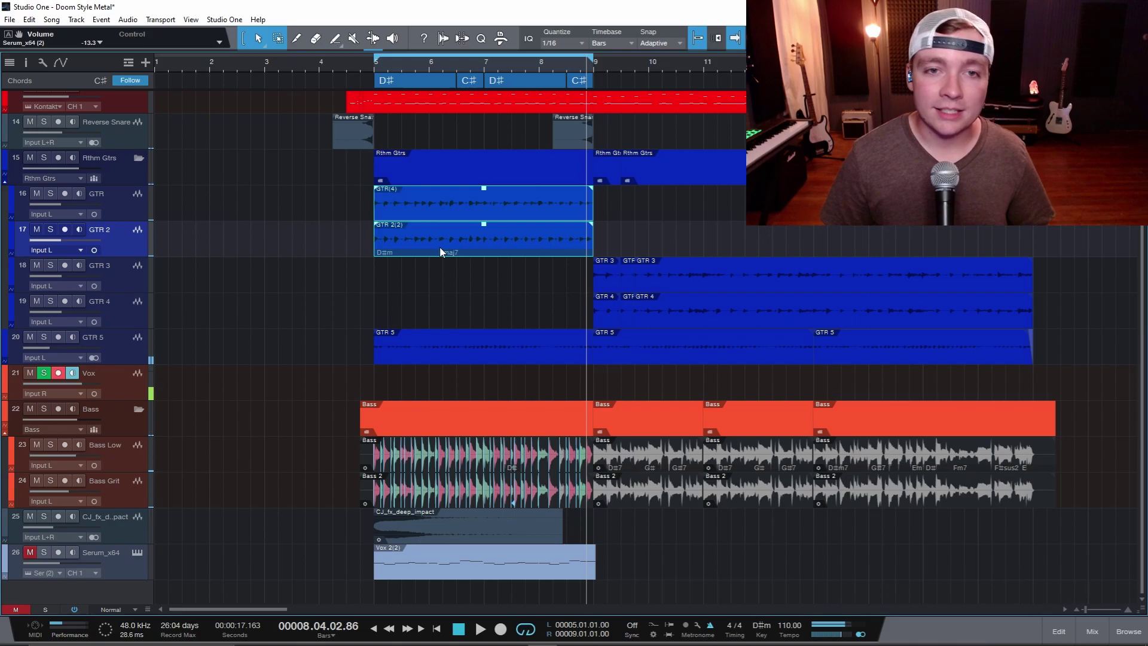
key(q)
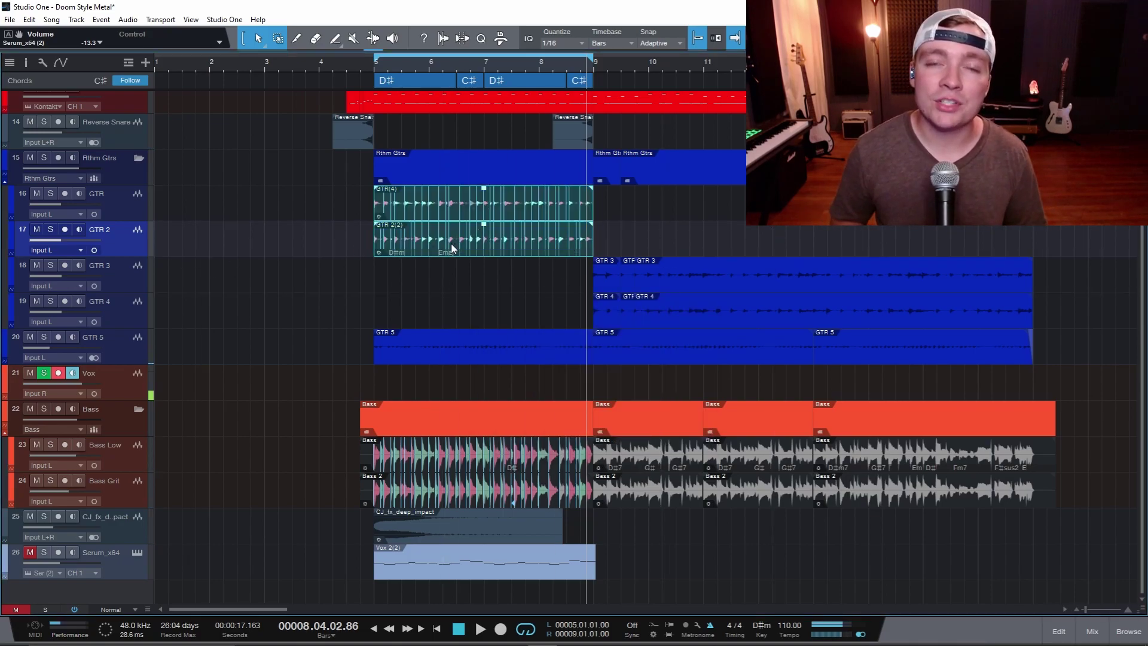
Play back from just before bar 5 to check the quantized guitars
click(370, 283)
key(space)
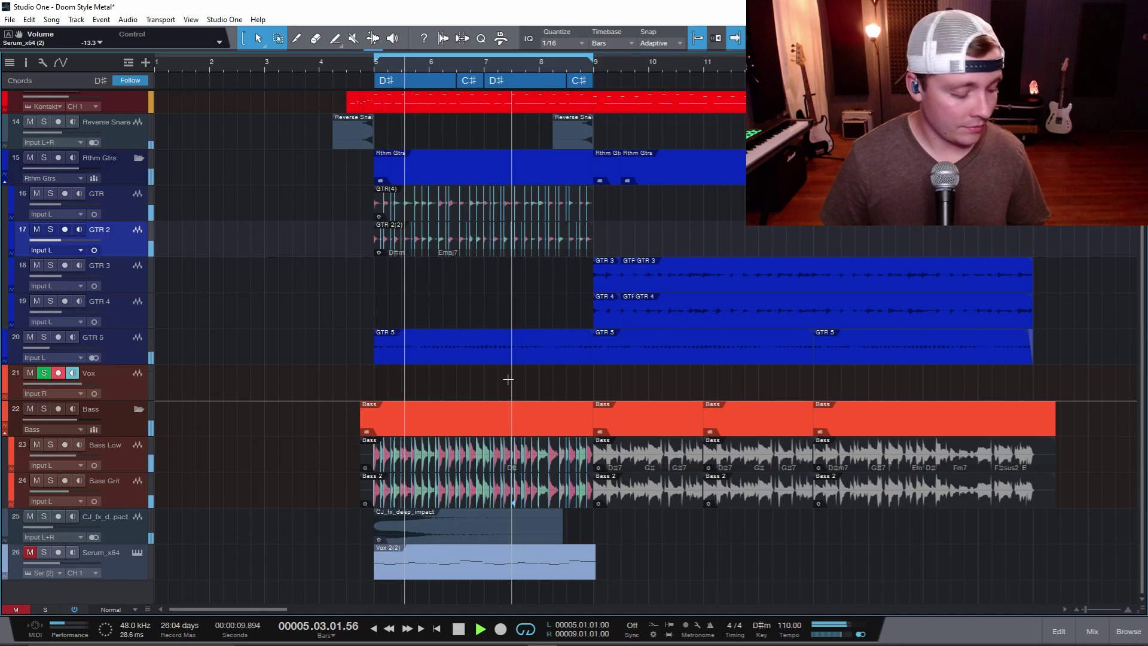
key(space)
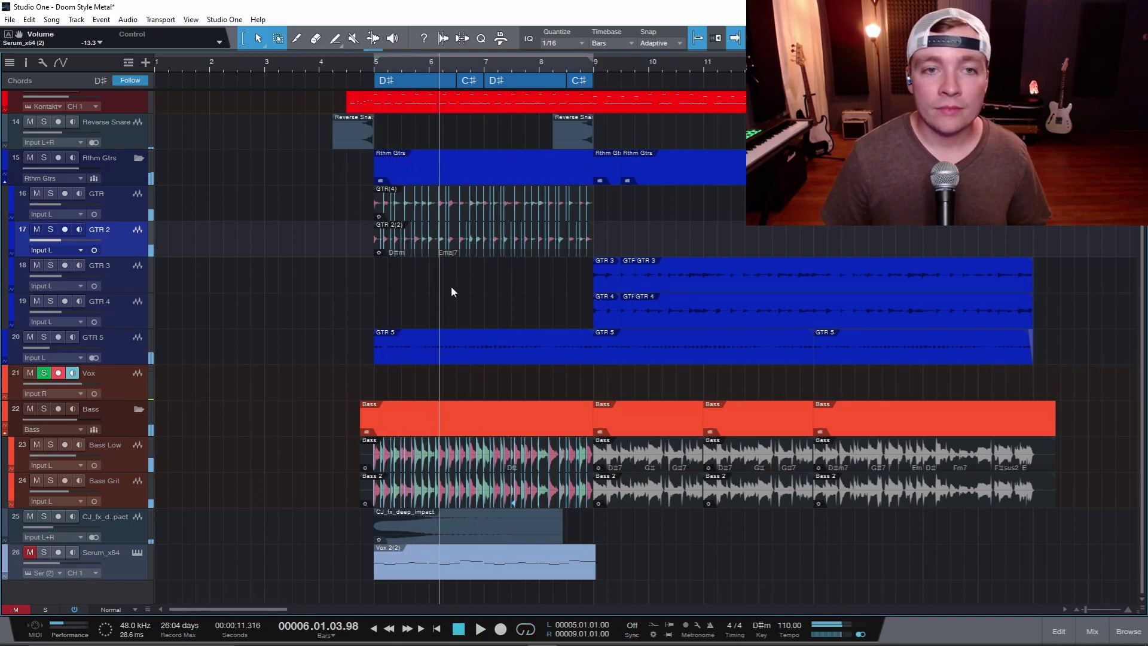
Open GTR(4) in the audio editor, show its bend markers, and select one marker
click(366, 223)
double_click(382, 207)
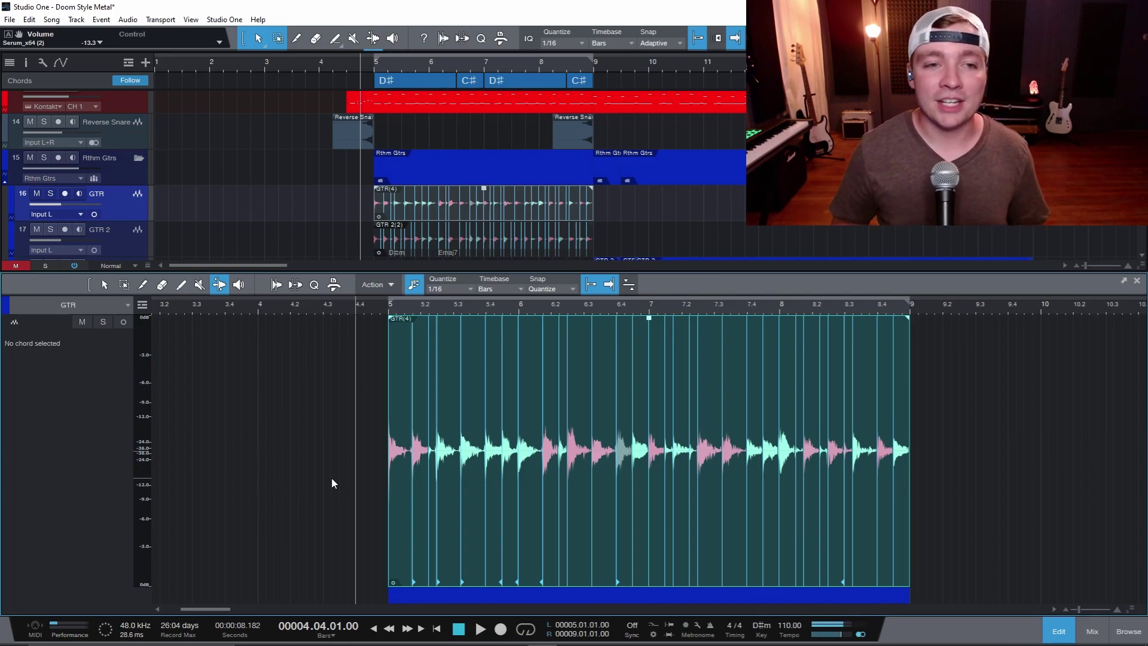
click(276, 285)
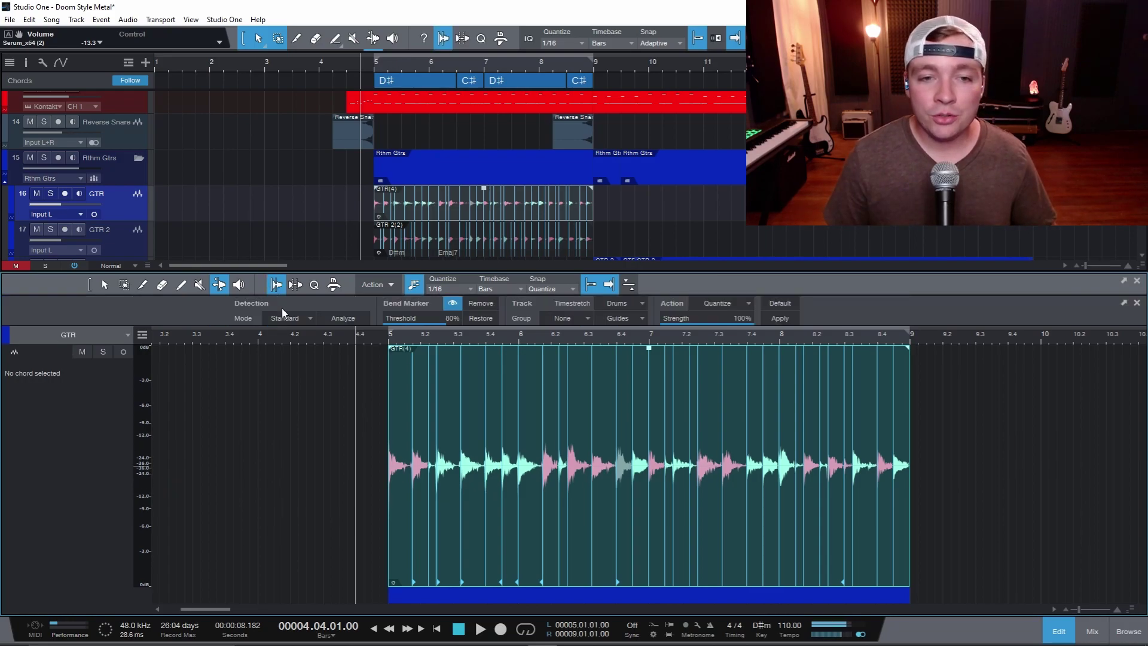
click(461, 486)
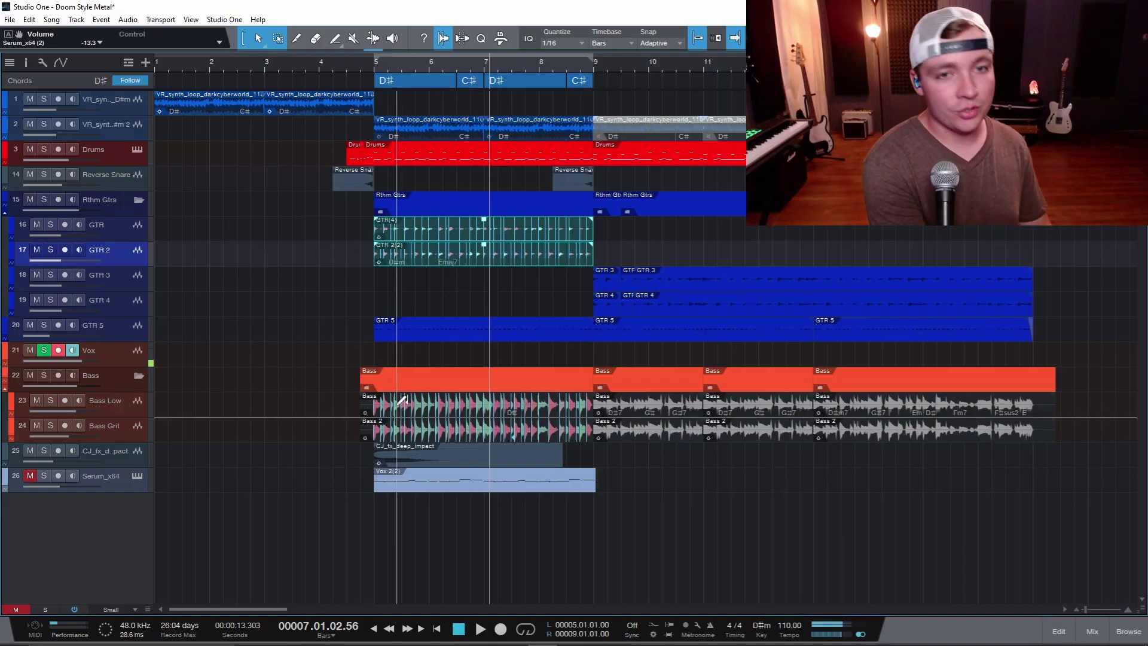
Look through the Export Stems sources list, then cancel without exporting
key(ctrl+shift+e)
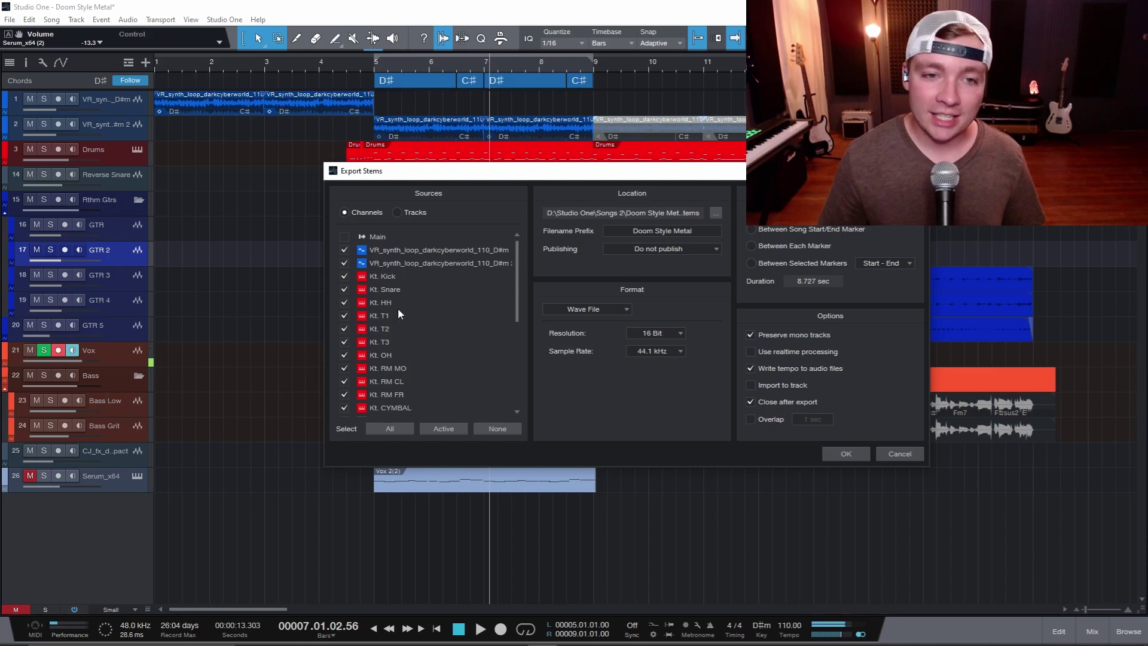
scroll(407, 323, down, 3)
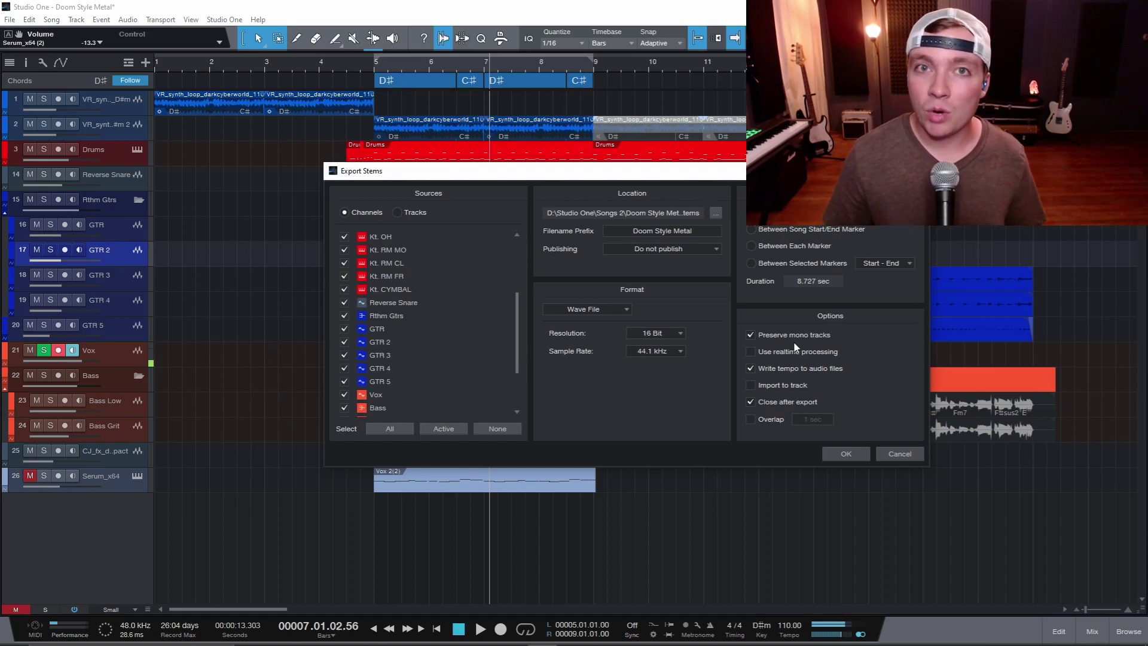
click(897, 453)
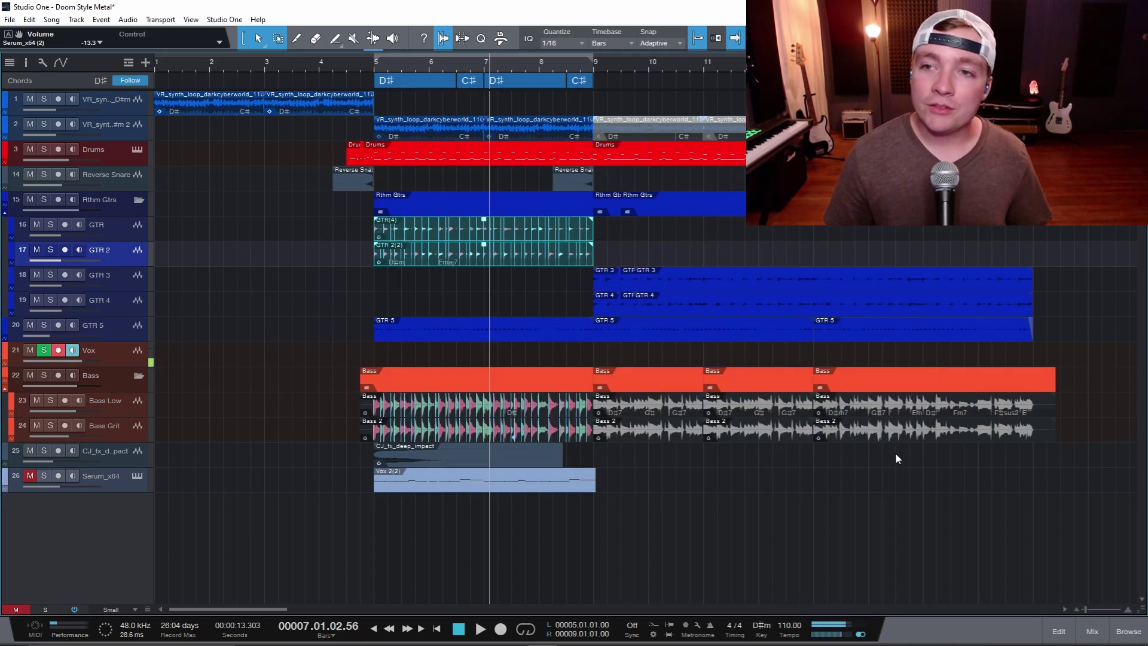
Drag the song's events into the desktop Stems folder and export them as Wave files
key(F5)
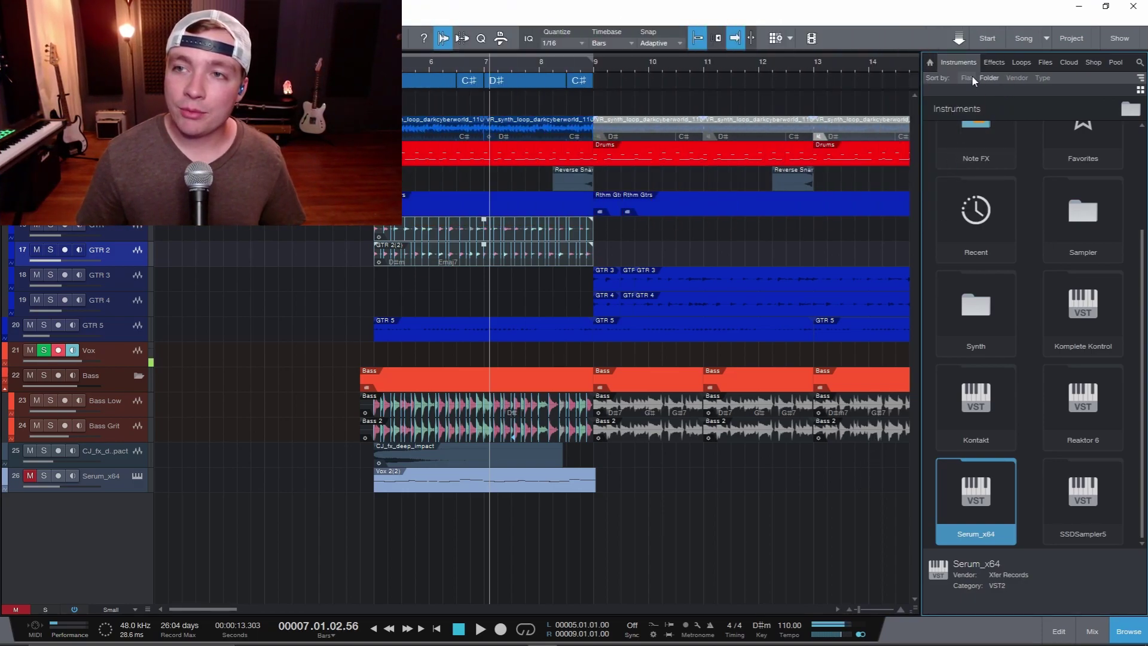
click(1045, 62)
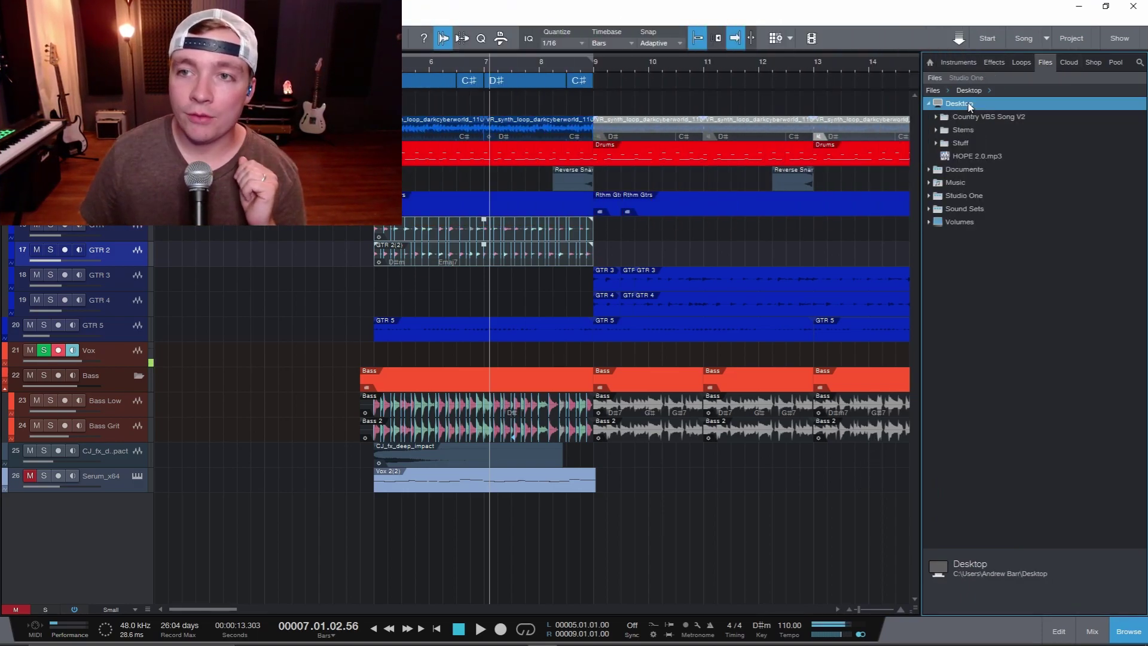
double_click(967, 134)
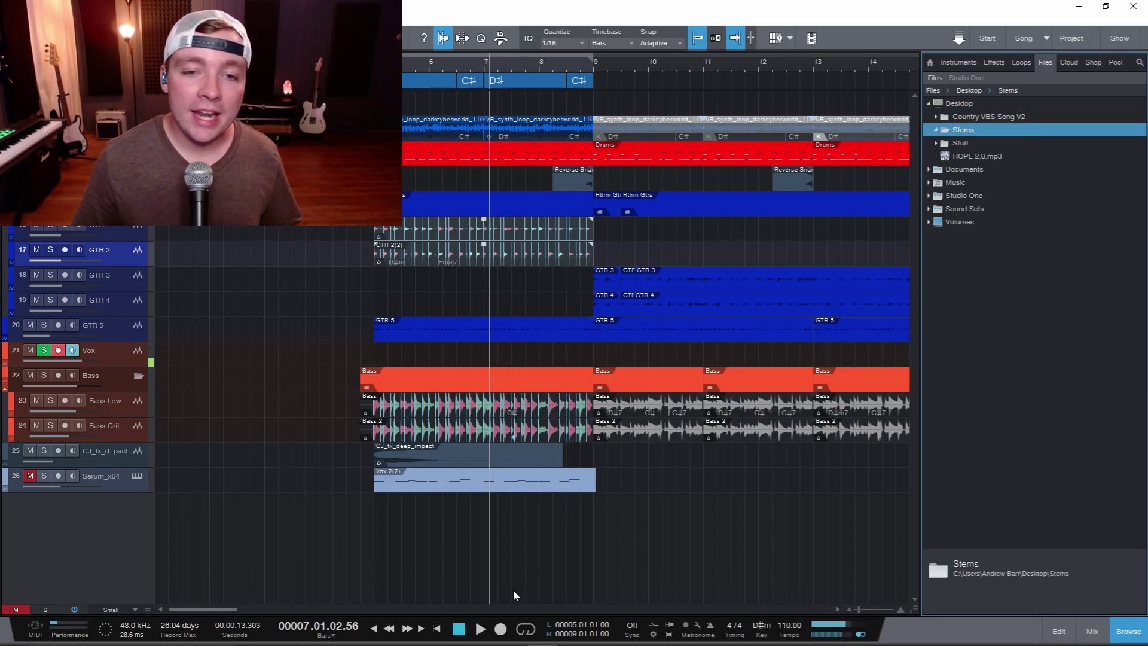
drag(566, 542, 975, 131)
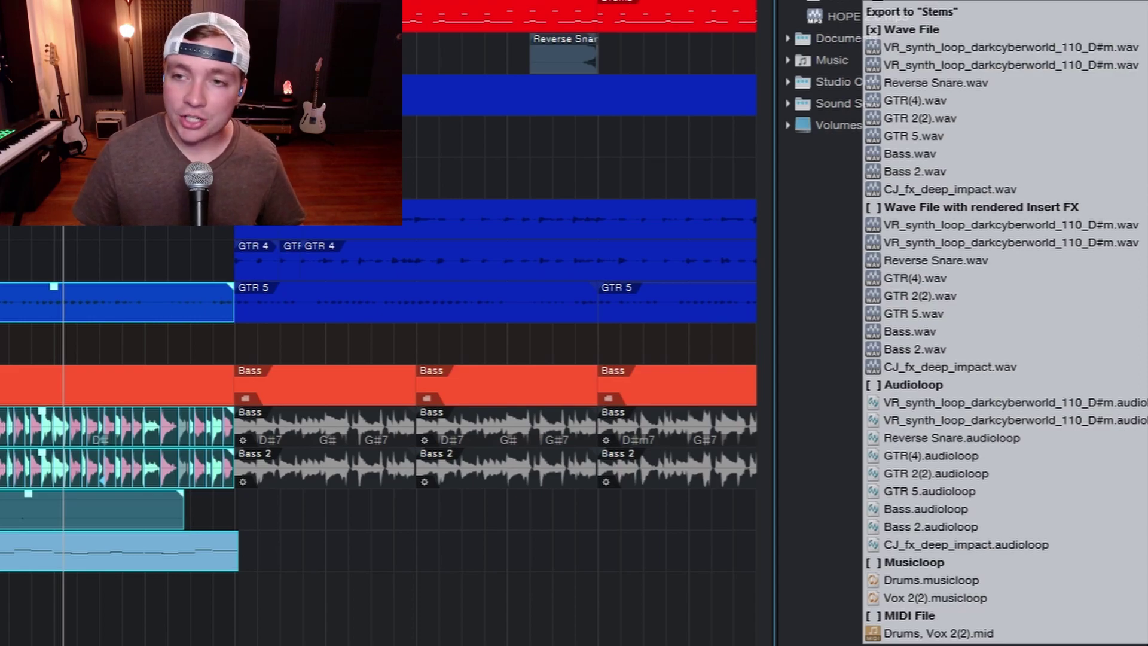
click(873, 207)
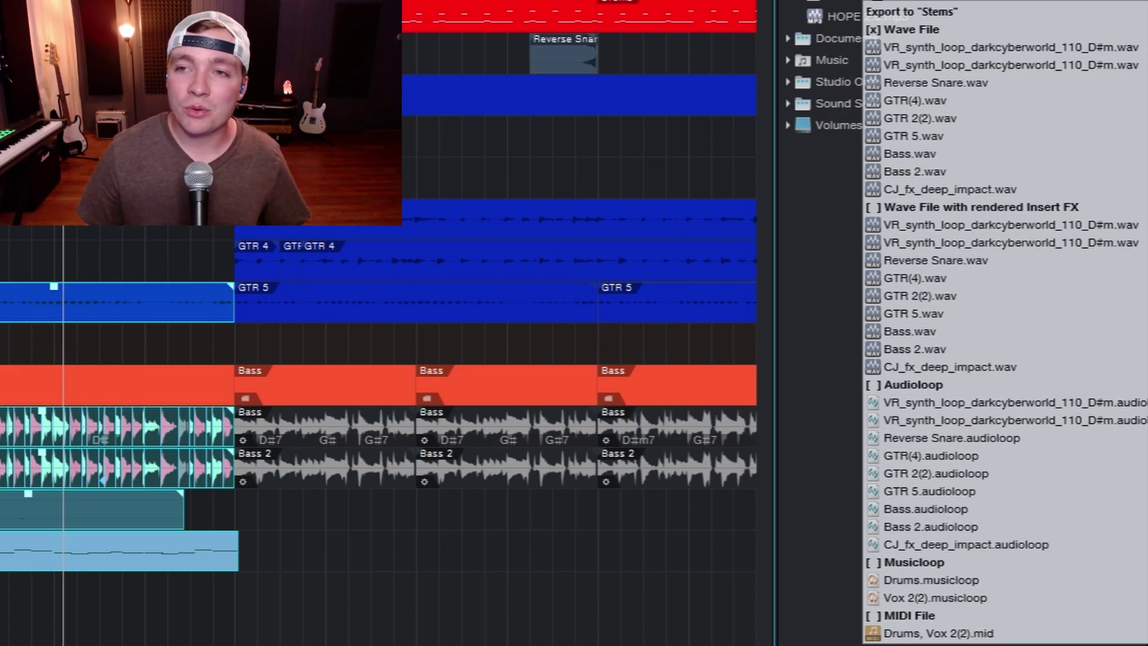
key(Return)
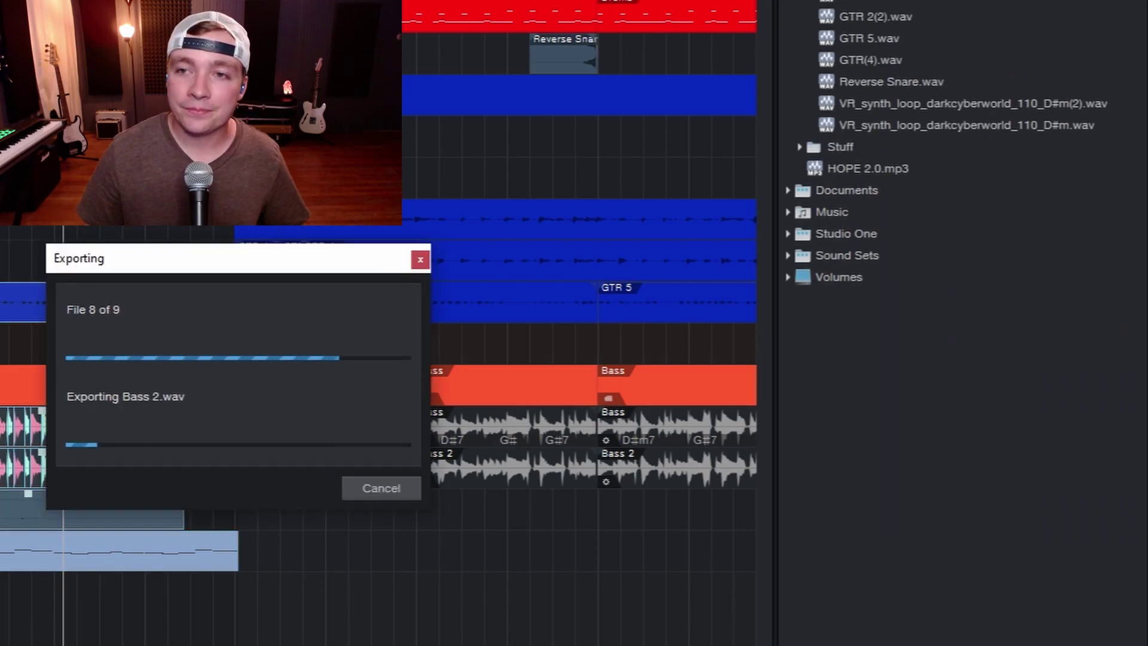
shift+click(985, 143)
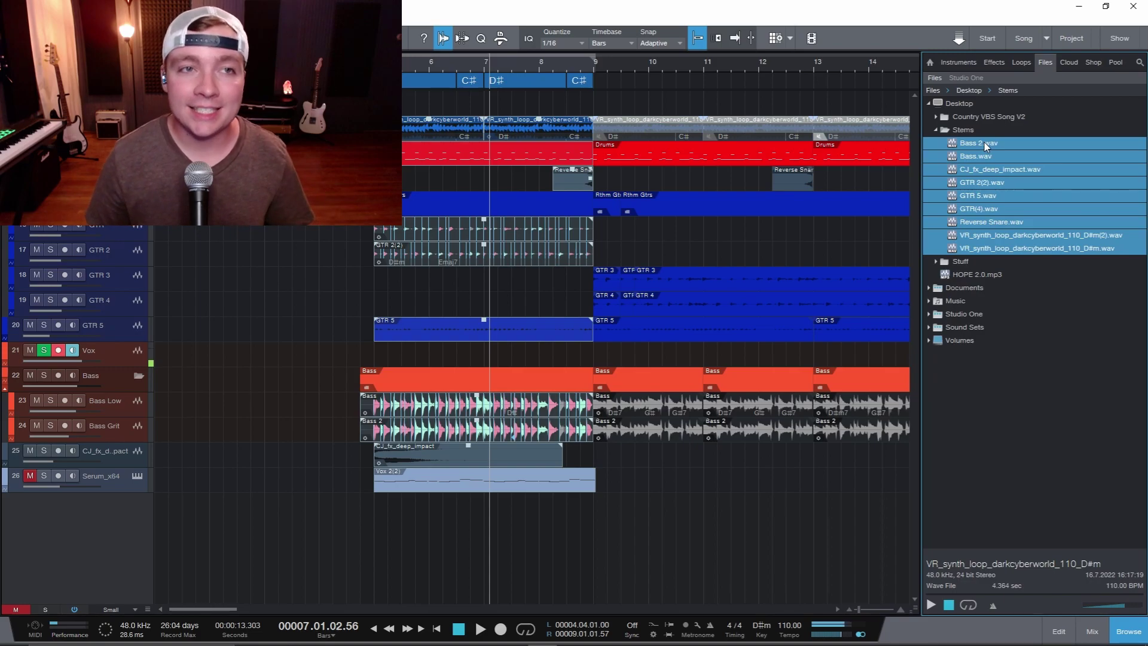
click(51, 20)
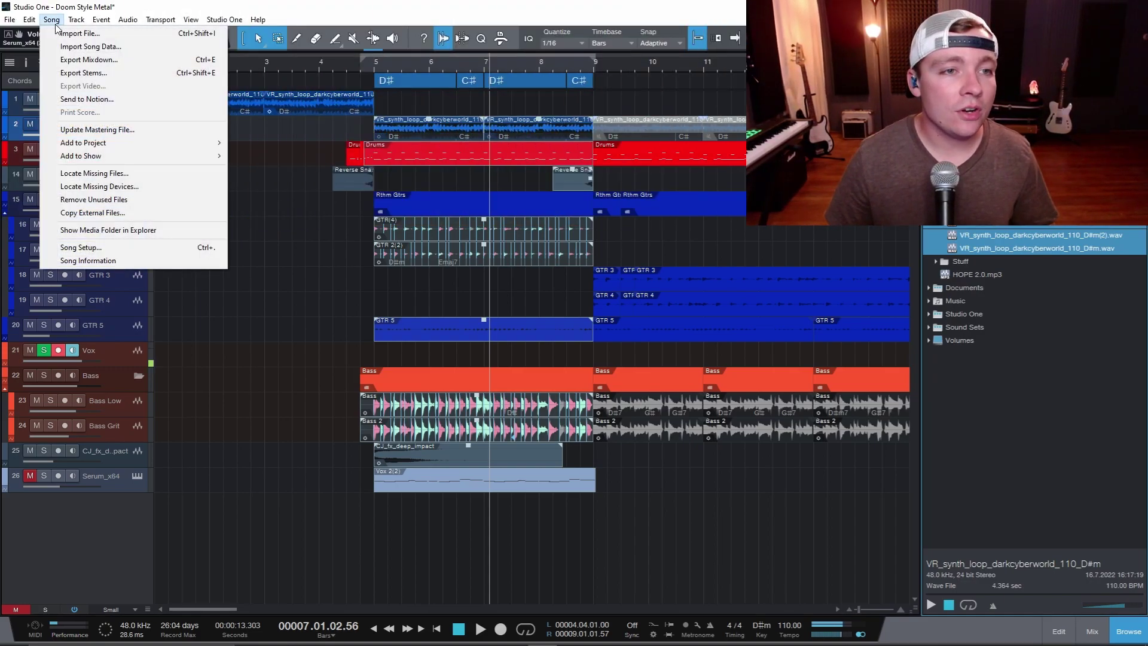
click(79, 247)
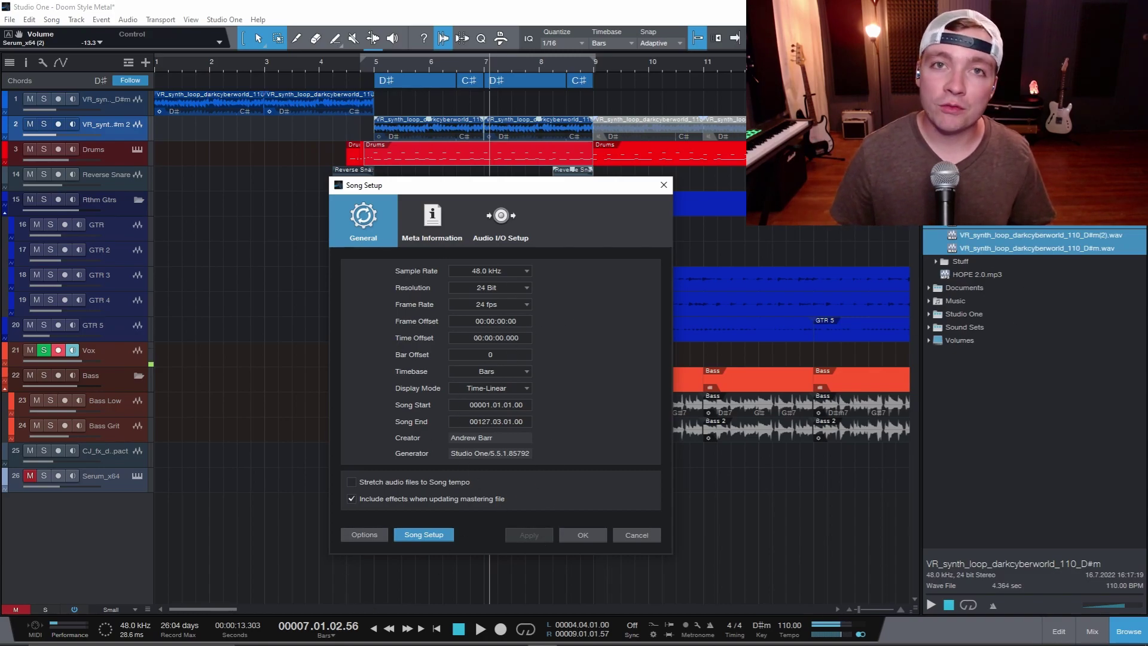
click(634, 536)
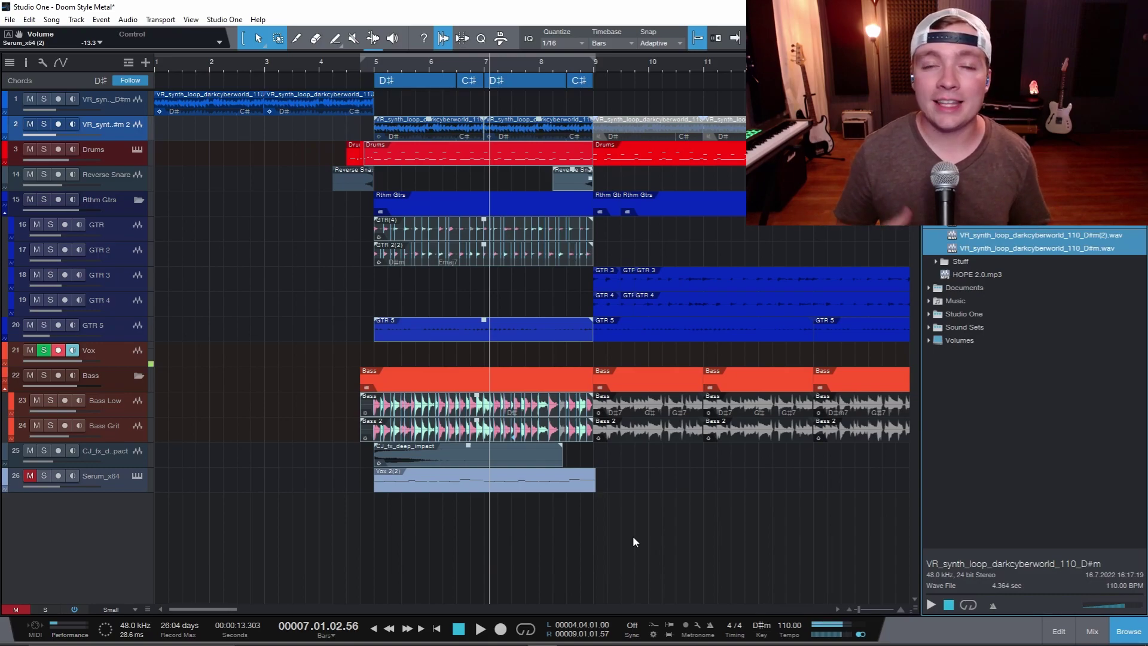